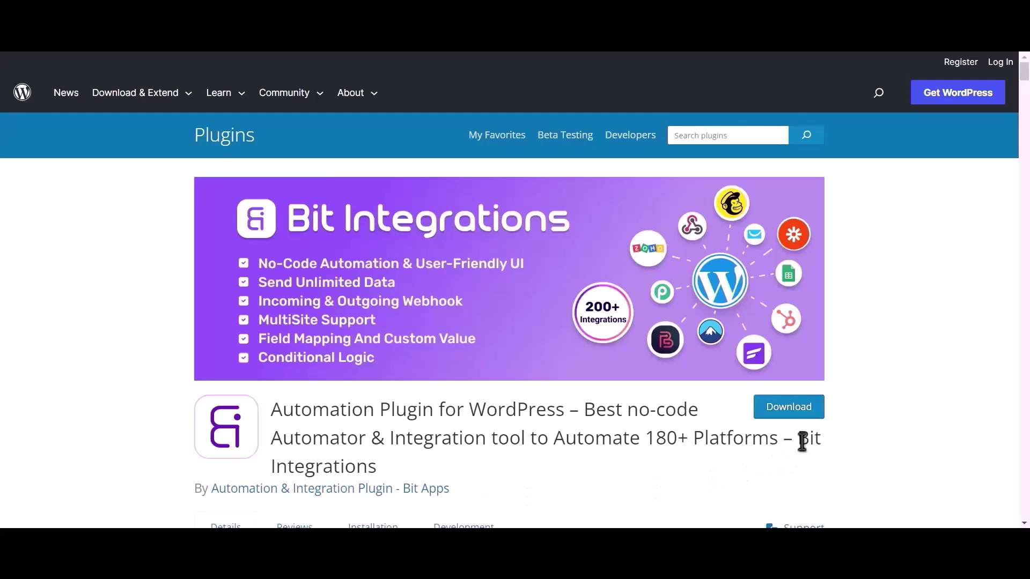
Step: Select the words 'Bit Integrations' in the plugin's page title
drag(800, 439, 810, 463)
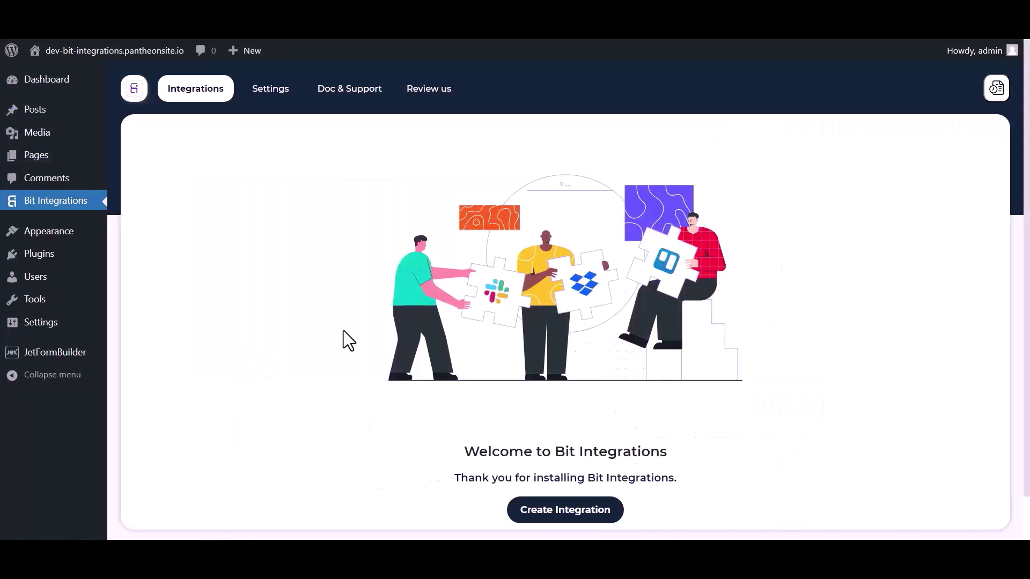
Step: Create an integration triggered by JetForm Builder, copy its webhook URL and start fetching test data
scroll(375, 343, down, 1)
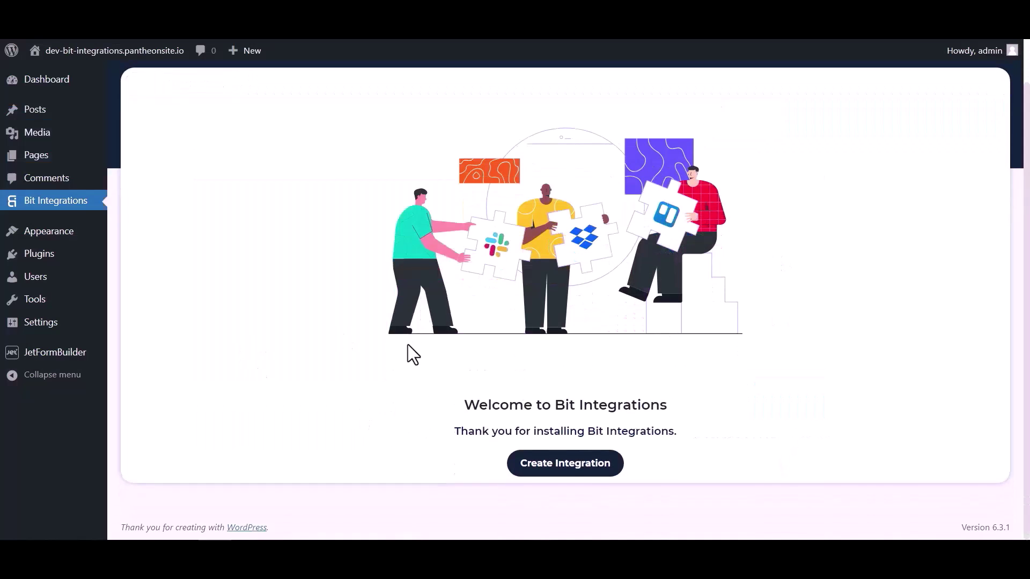
click(540, 472)
click(386, 134)
text(jet)
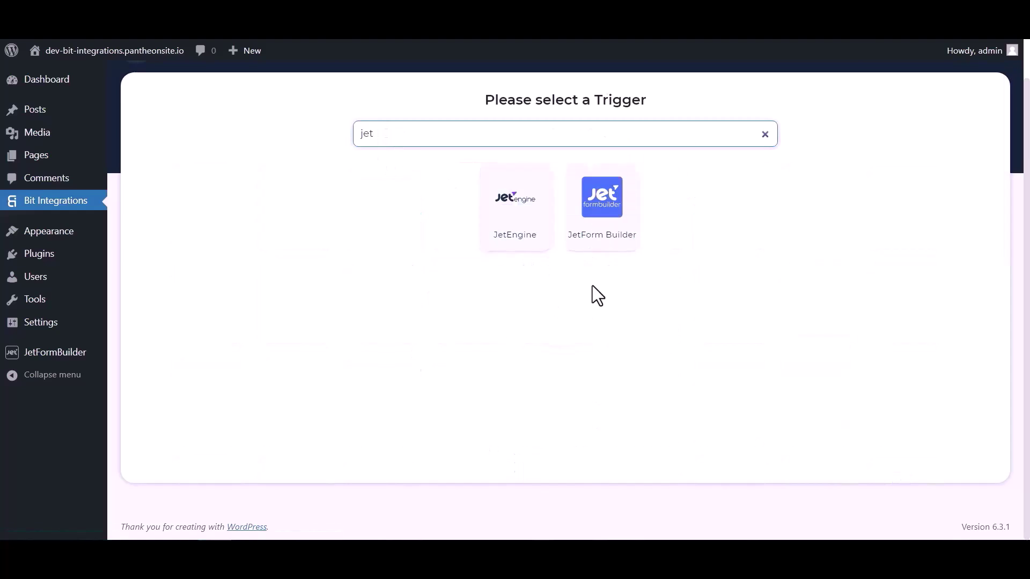
click(605, 230)
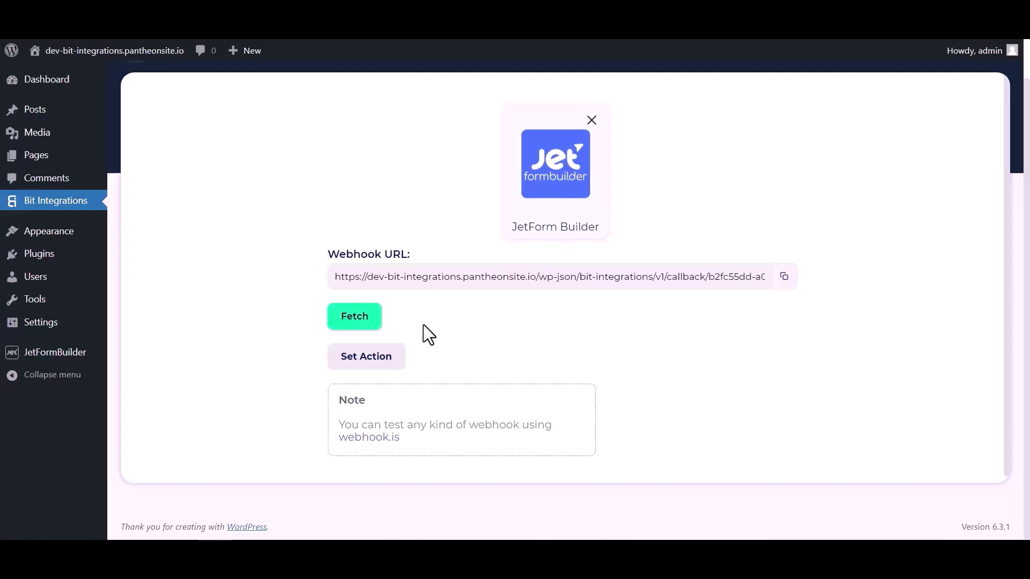
click(781, 278)
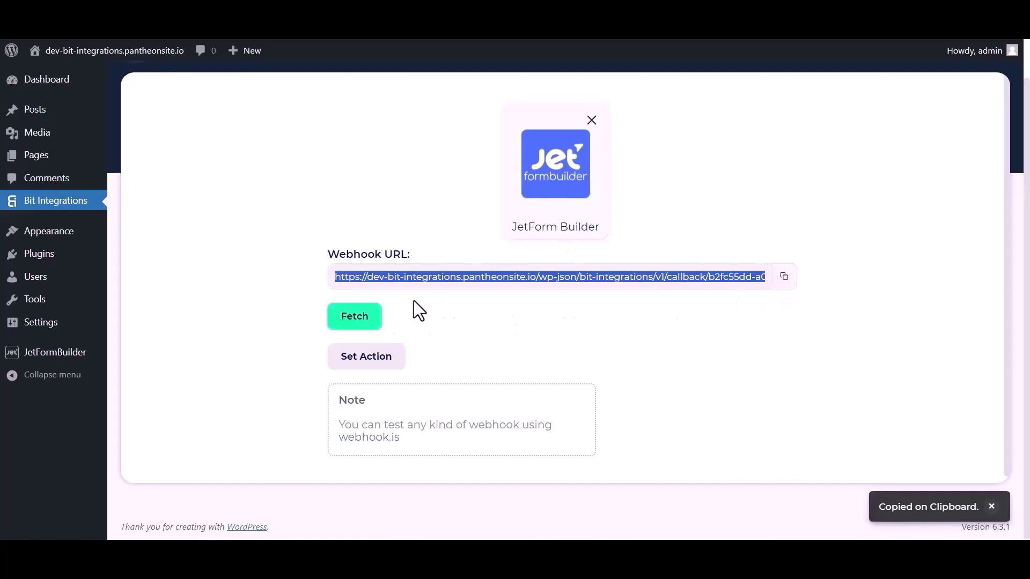
click(359, 324)
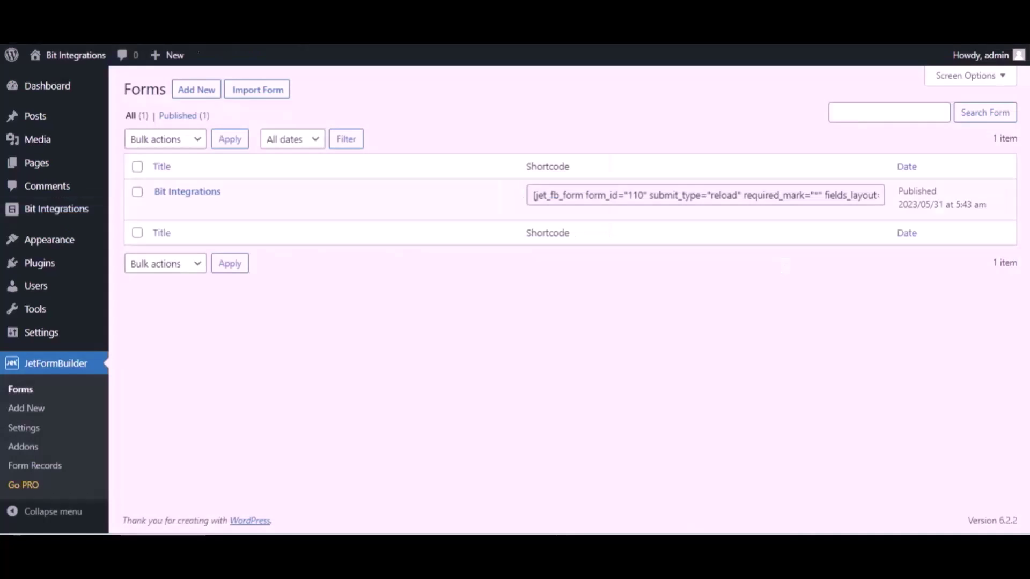
Step: Change the Bit Integrations form's first post-submit action to Call Webhook
mouse_move(244, 196)
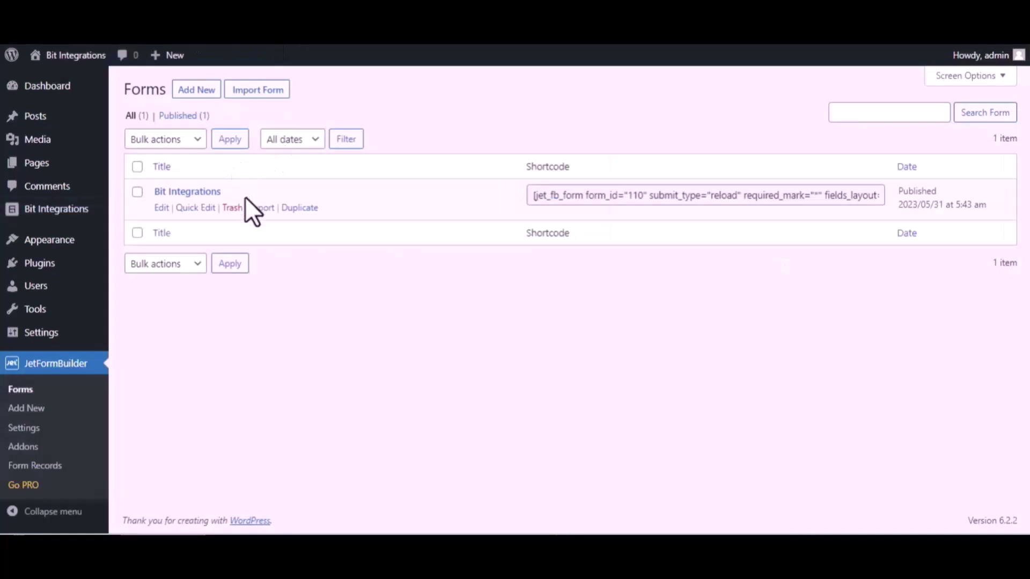
click(161, 208)
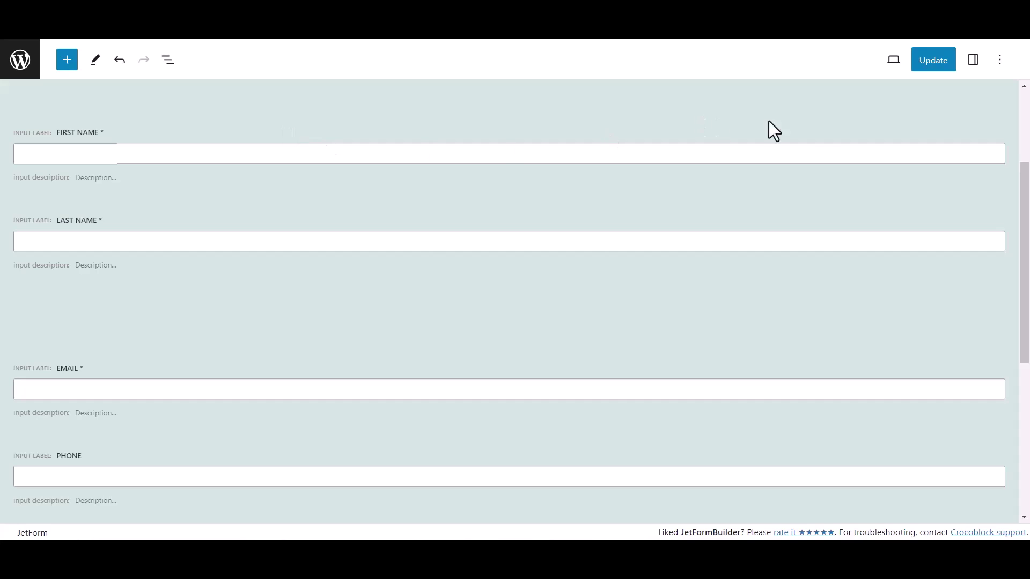
click(972, 61)
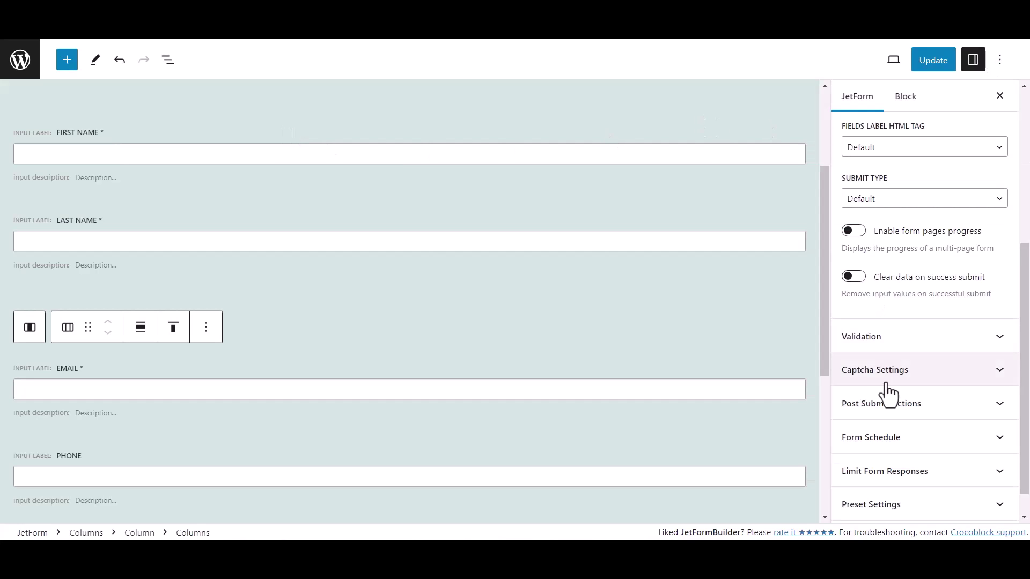
scroll(886, 378, down, 1)
click(930, 376)
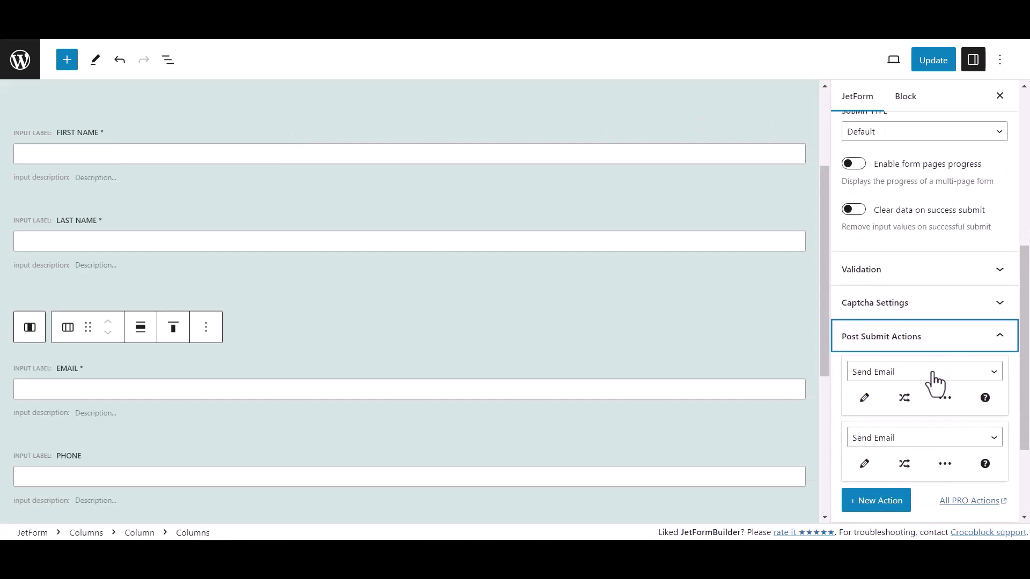
scroll(923, 370, down, 3)
click(865, 266)
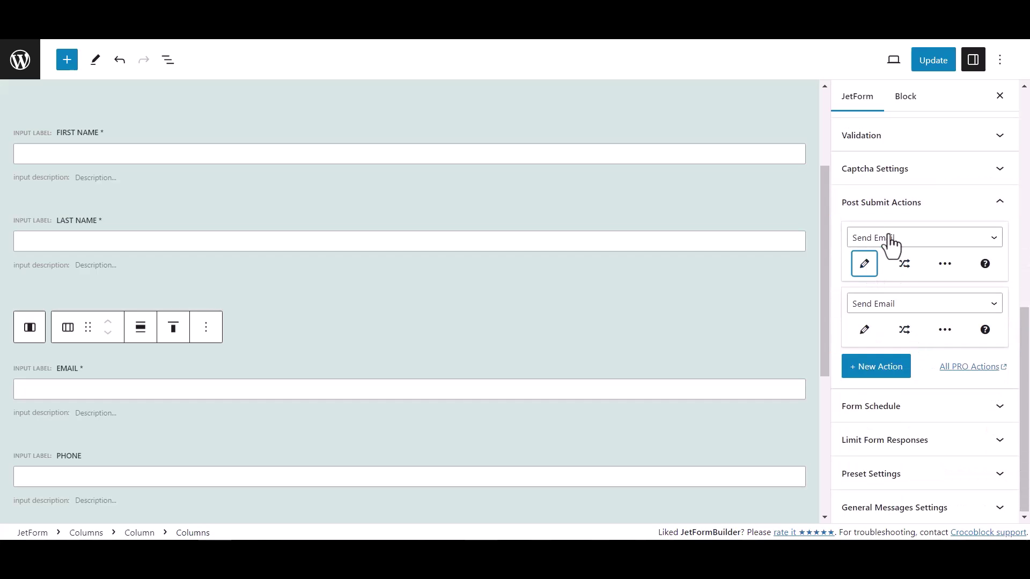
click(890, 244)
click(883, 325)
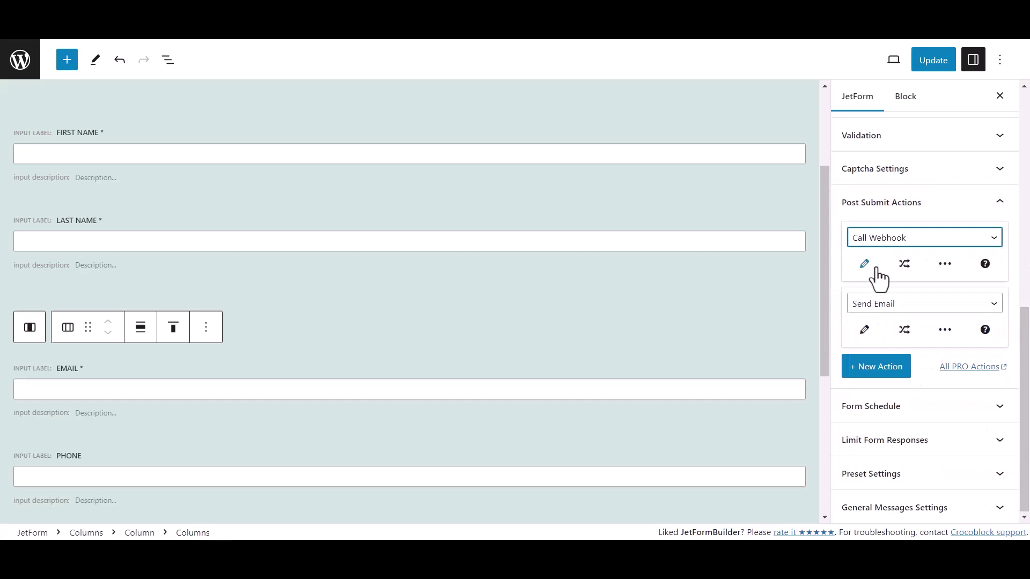
Step: Paste the copied webhook URL into the Call Webhook action and save it
click(865, 265)
click(409, 283)
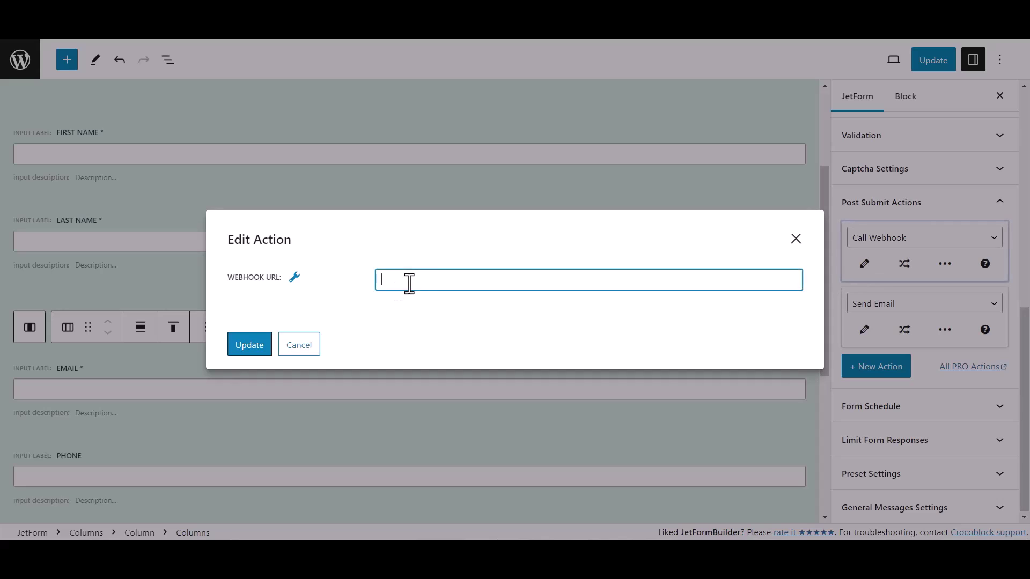
key(ctrl+v)
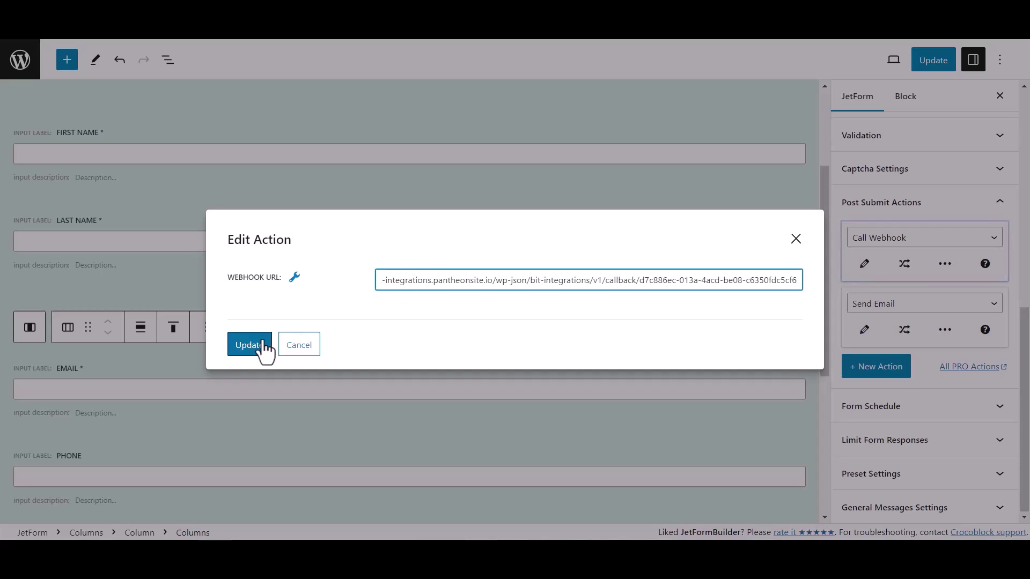
click(249, 345)
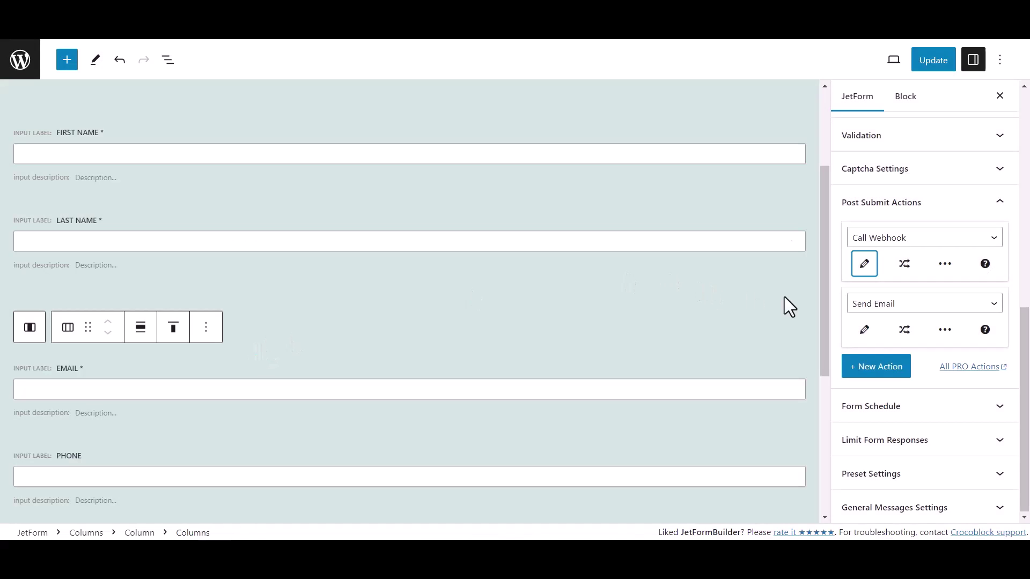
Step: Save the updated form, then enter first name 'Bit' and last name 'Integrations' on the live form
click(947, 63)
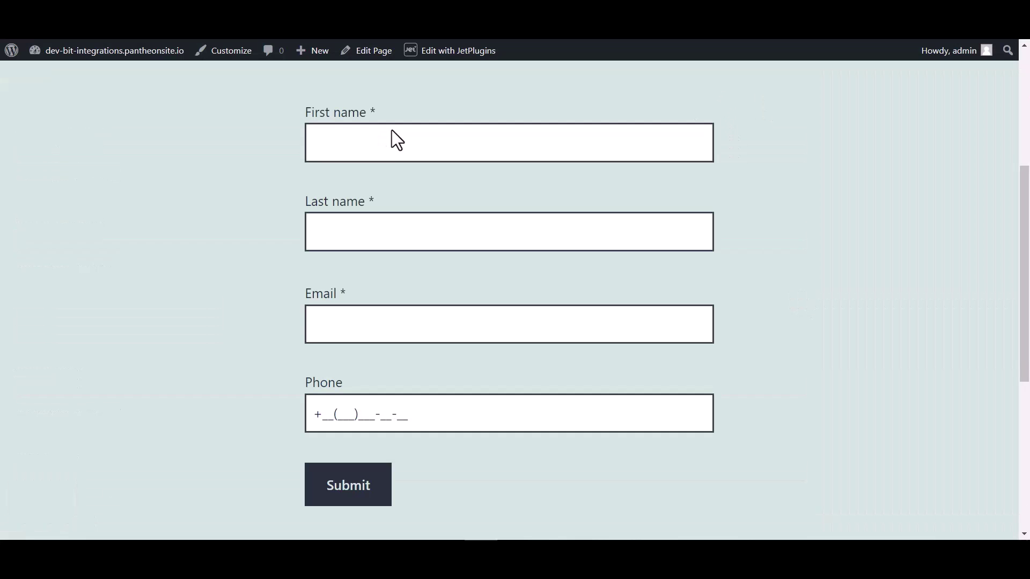
click(357, 138)
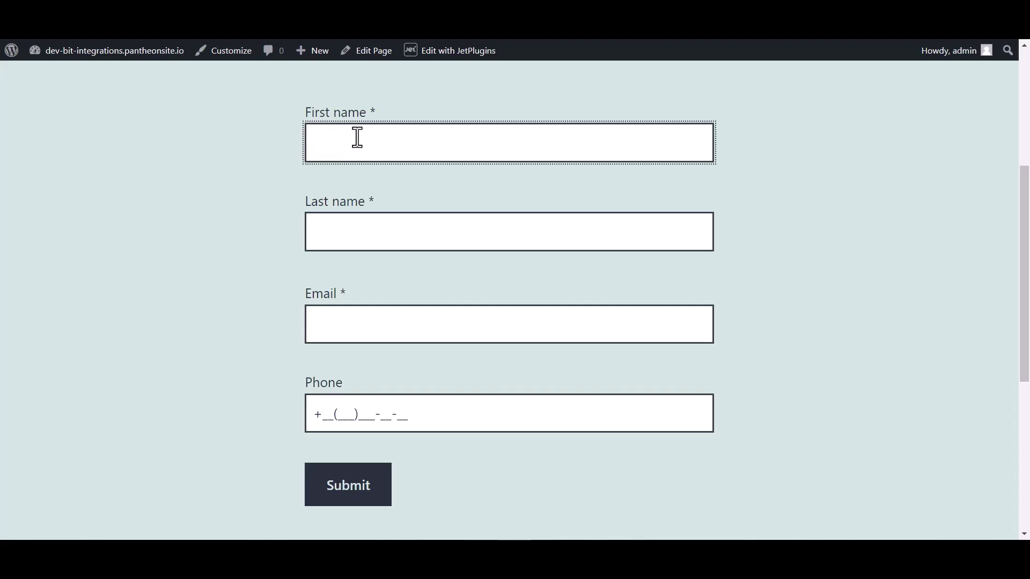
text(Bit)
click(347, 233)
text(Int)
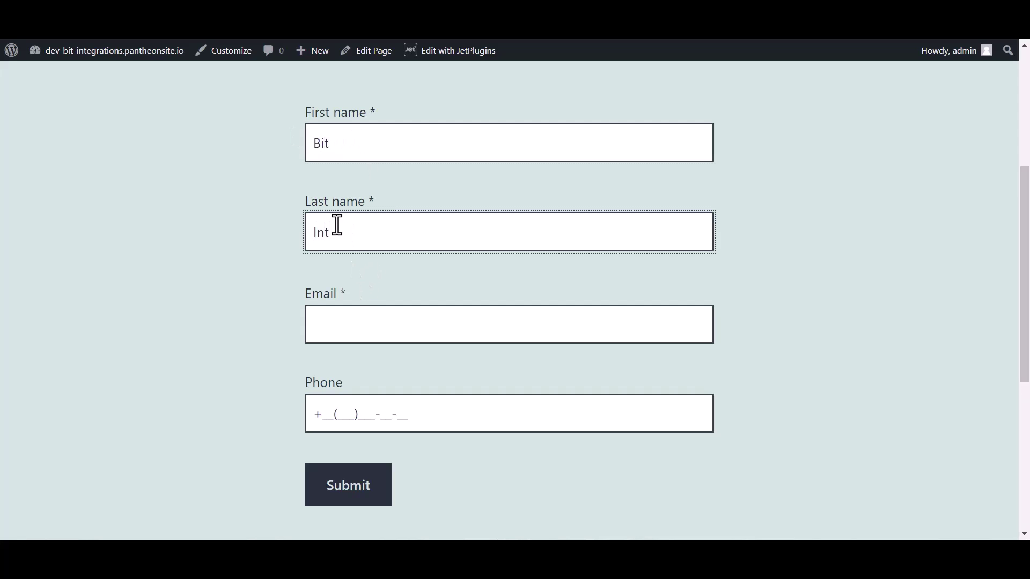
text(egrations)
Step: Fill in an e-mail address and phone number, then submit the test entry
click(338, 333)
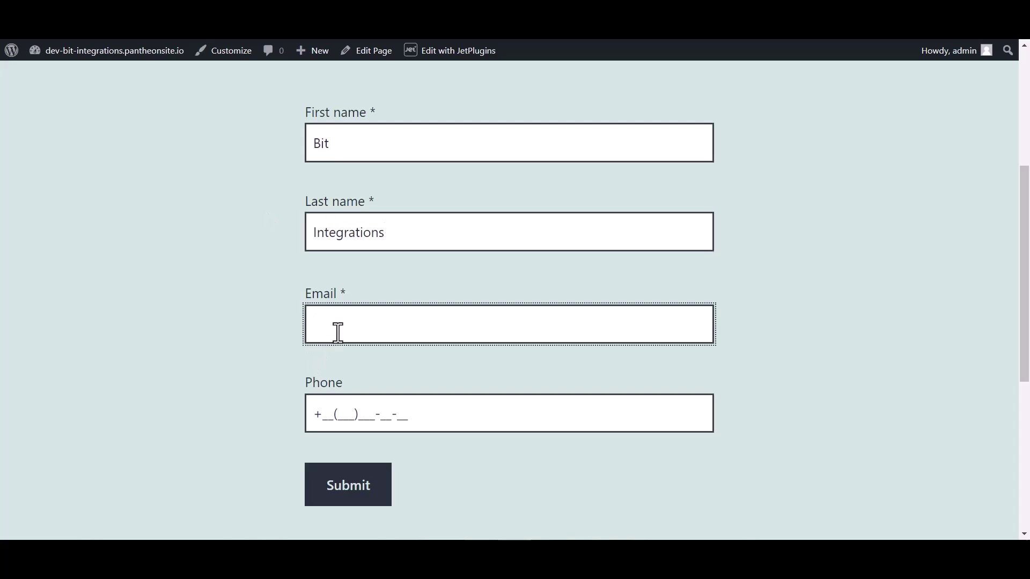
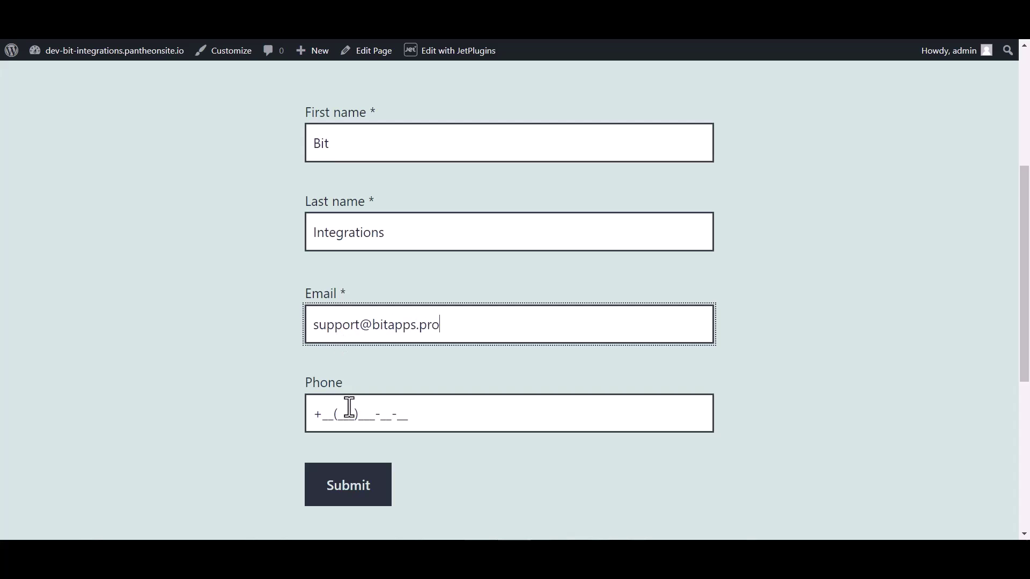
click(348, 409)
text(44(455)5)
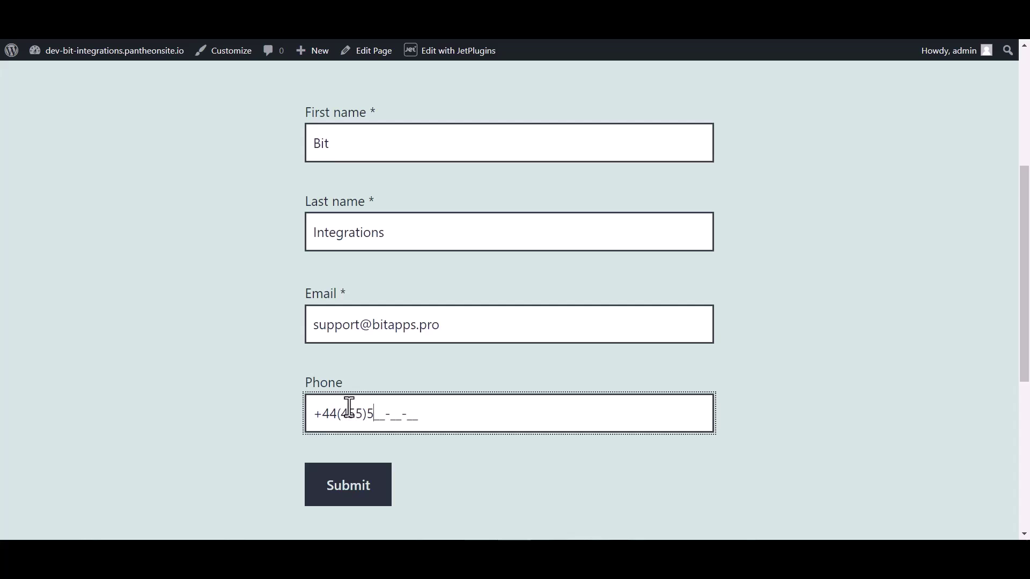
text(66-6)
click(346, 496)
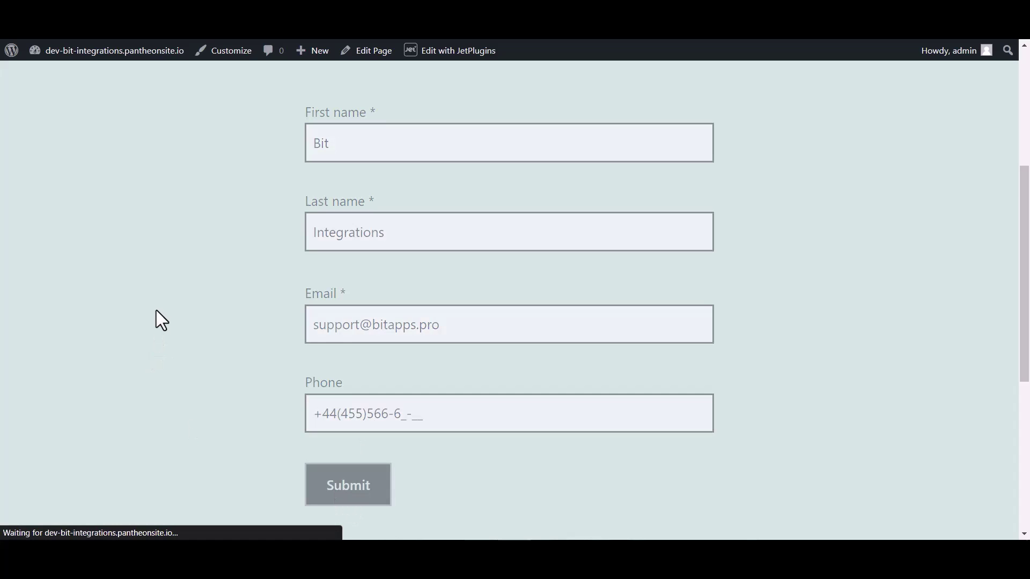
Step: Review the fetched form data, then choose PerfexCRM as the action via a 'perf' search
scroll(381, 256, down, 4)
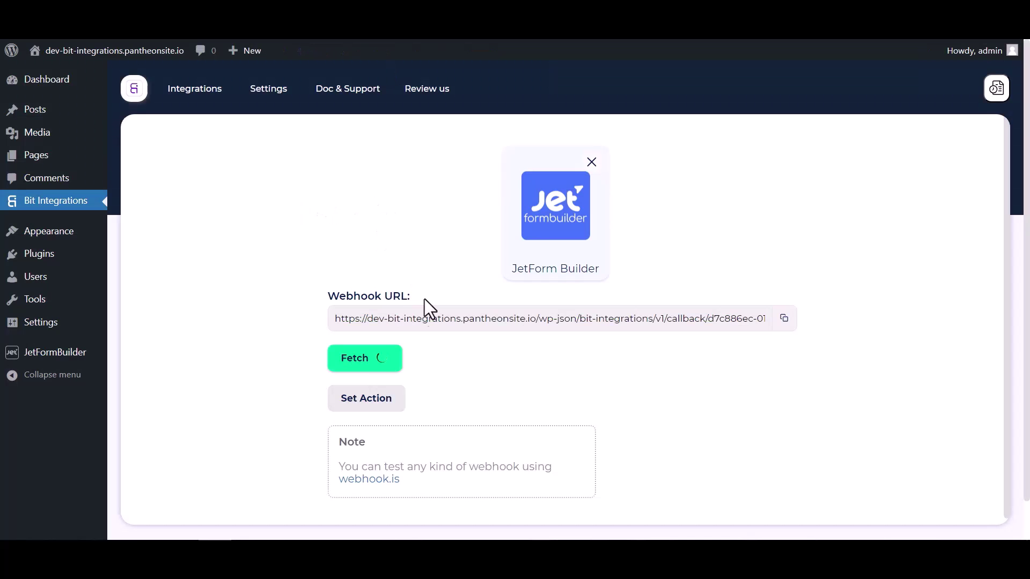
scroll(539, 343, down, 6)
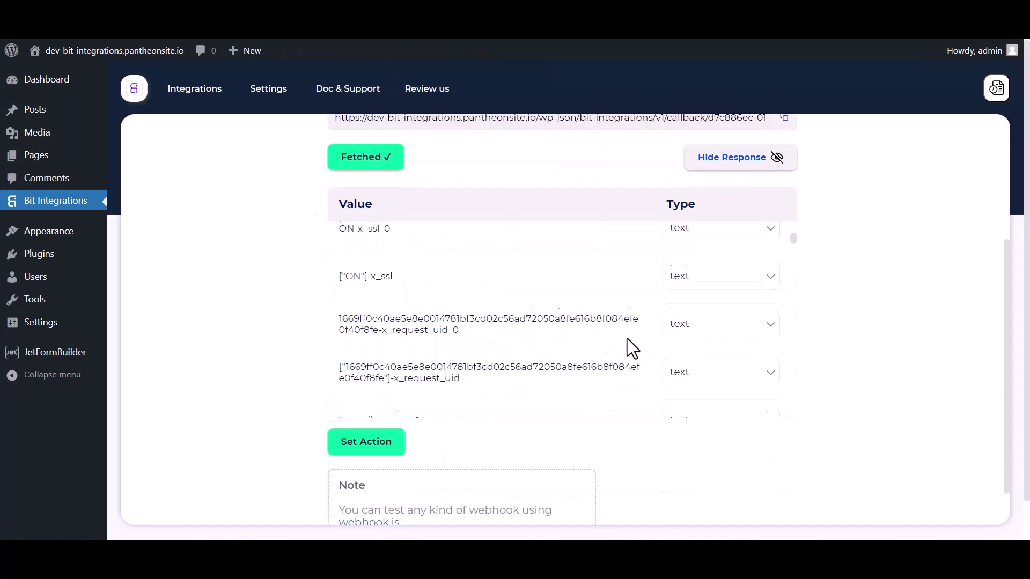
scroll(627, 339, down, 10)
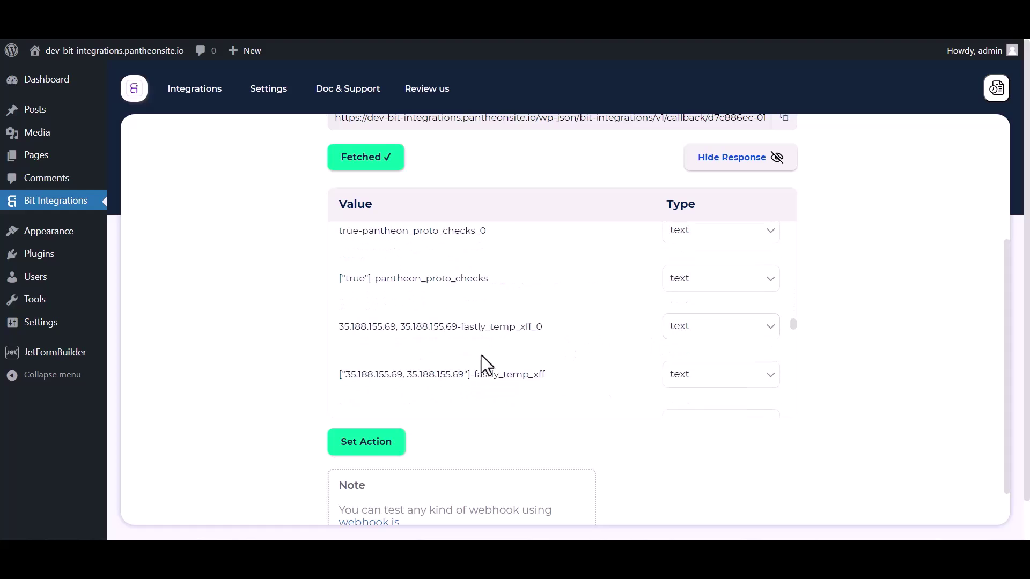
scroll(645, 331, down, 8)
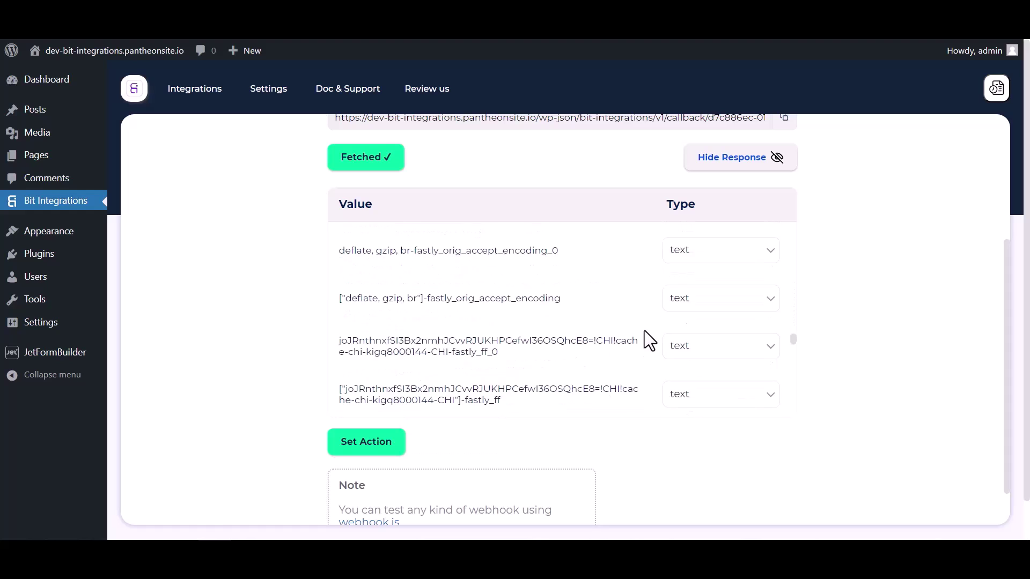
click(401, 457)
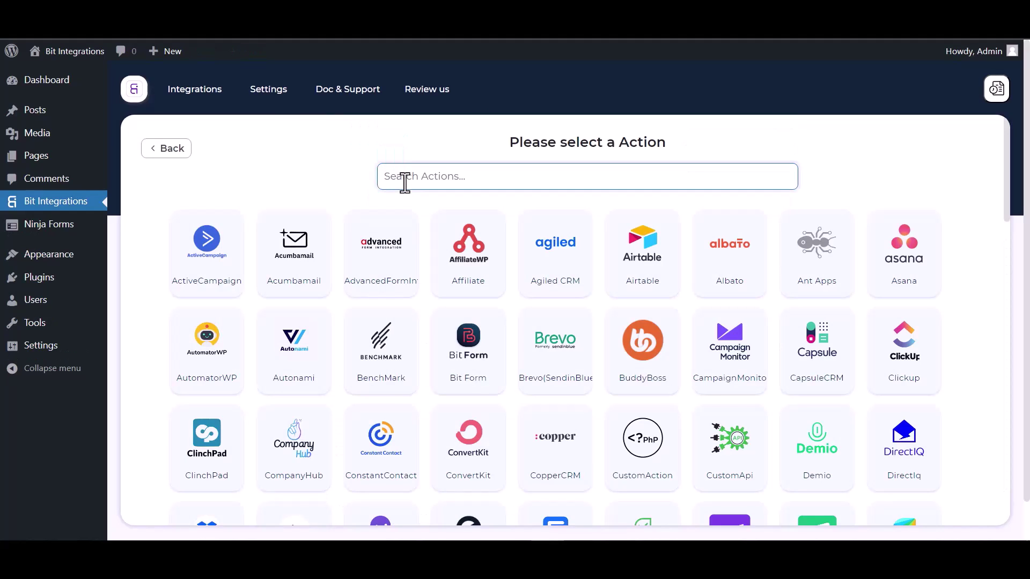
text(perf)
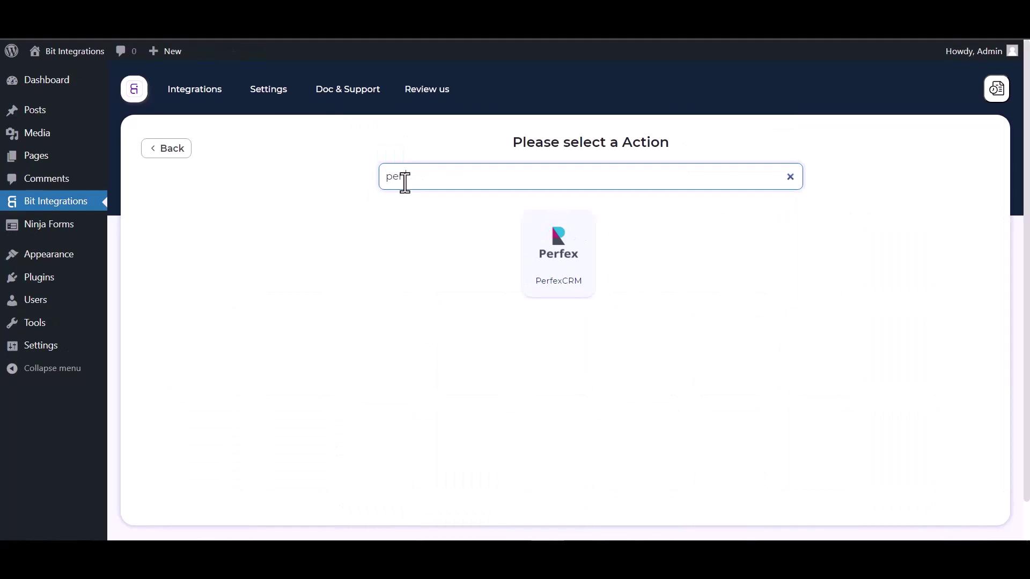
click(562, 287)
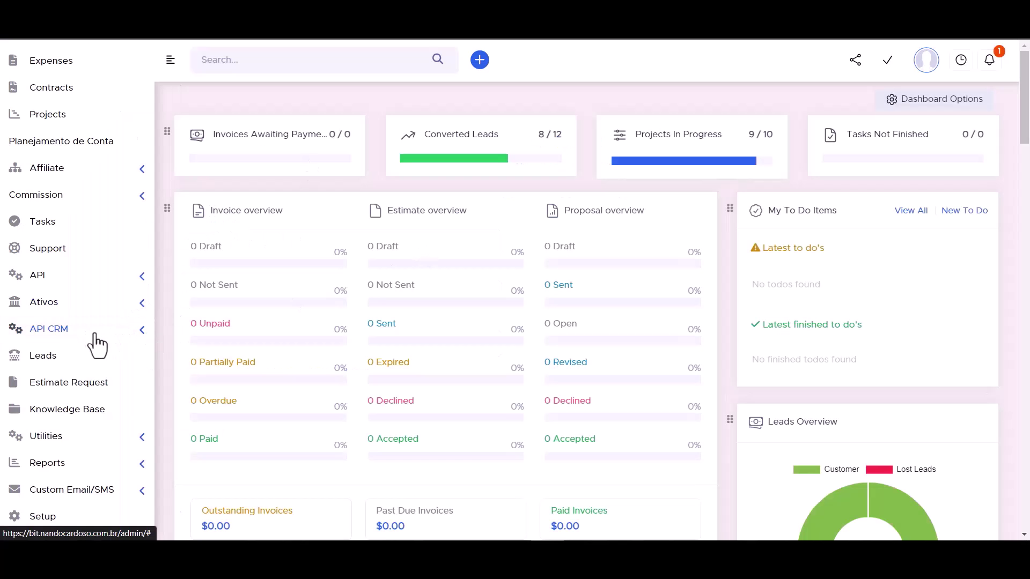
Step: Copy the API URL from Perfex CRM's API CRM Manager into the Access API URL field
click(142, 337)
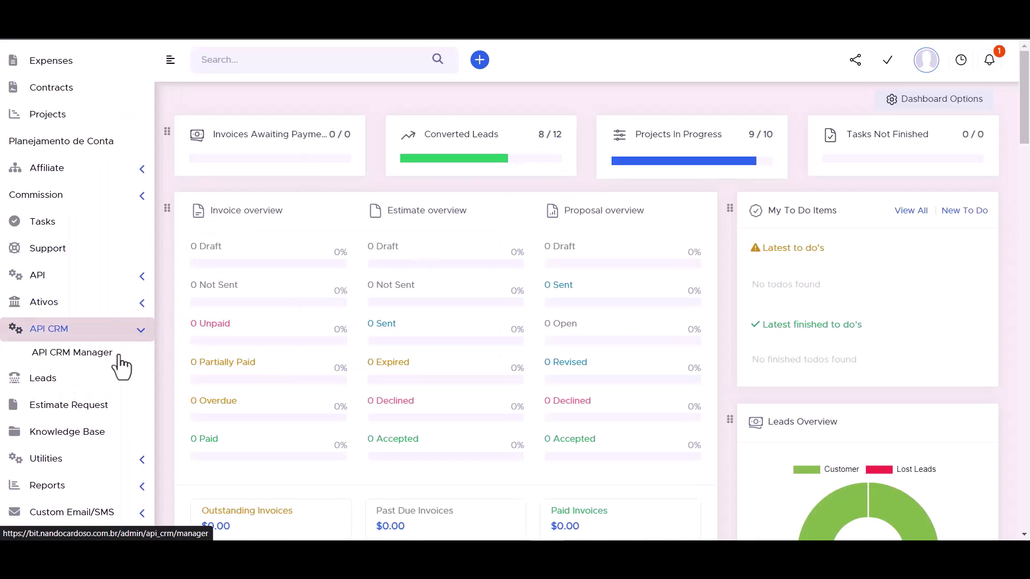
click(81, 358)
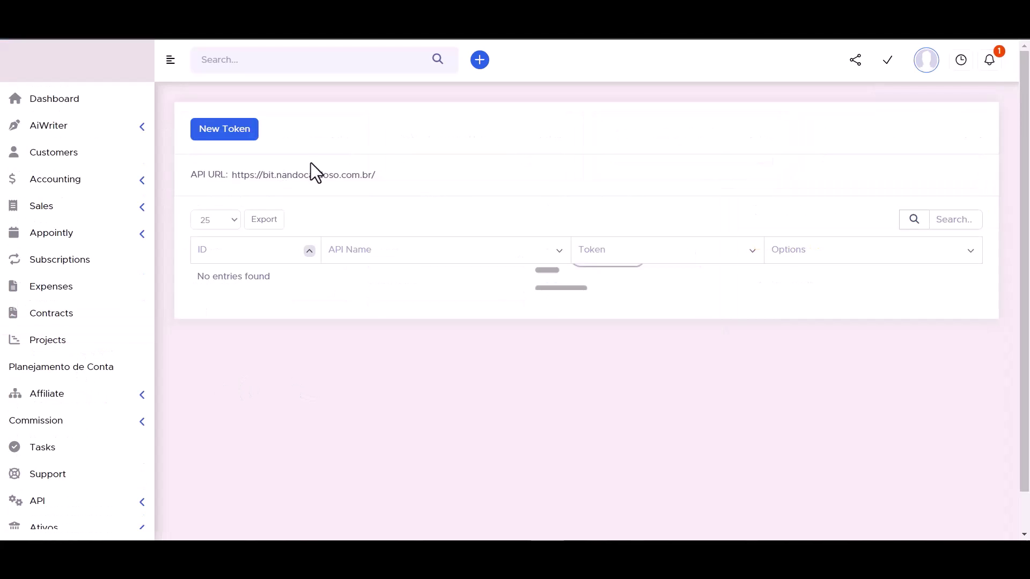
triple_click(279, 177)
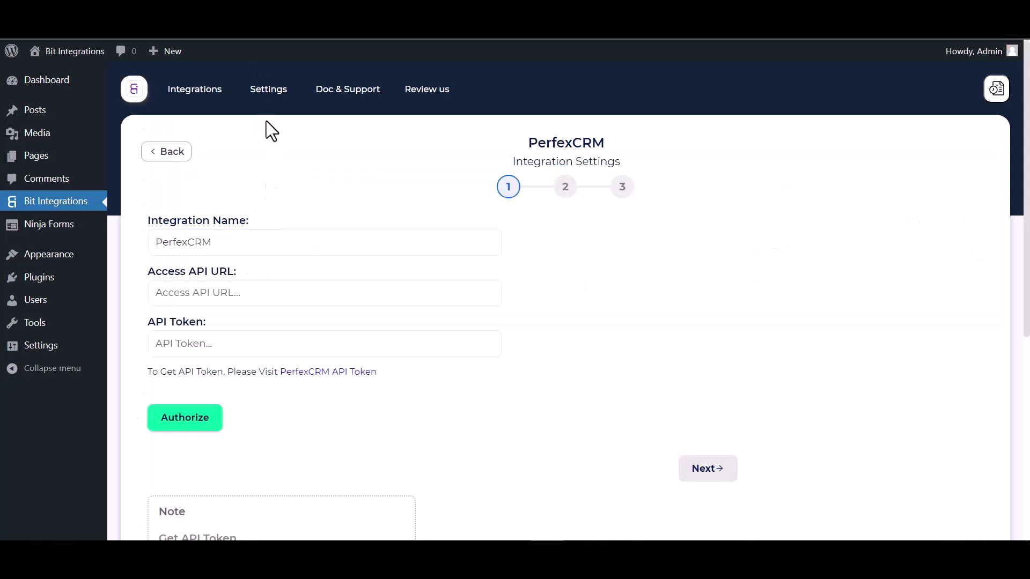
click(219, 304)
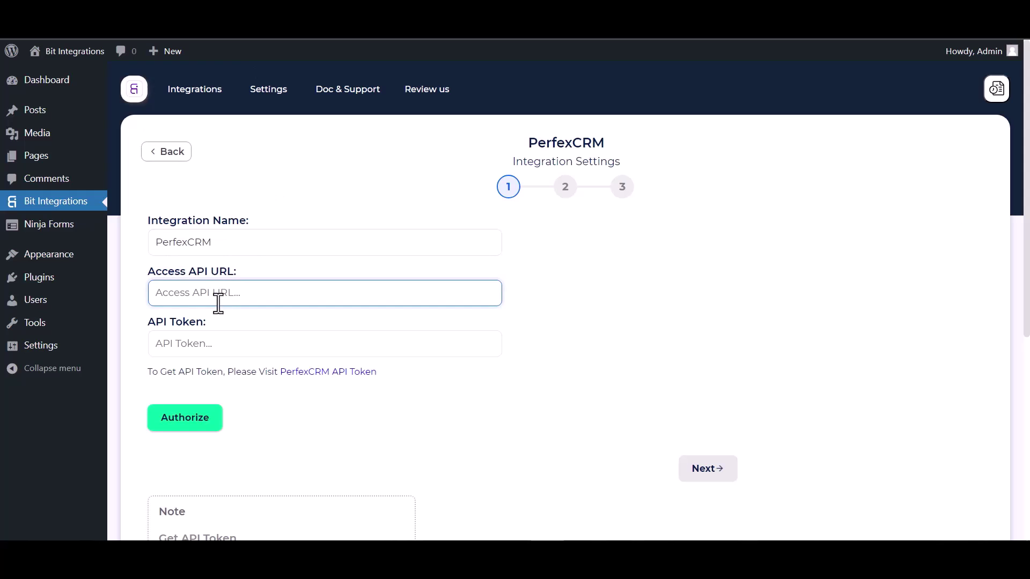
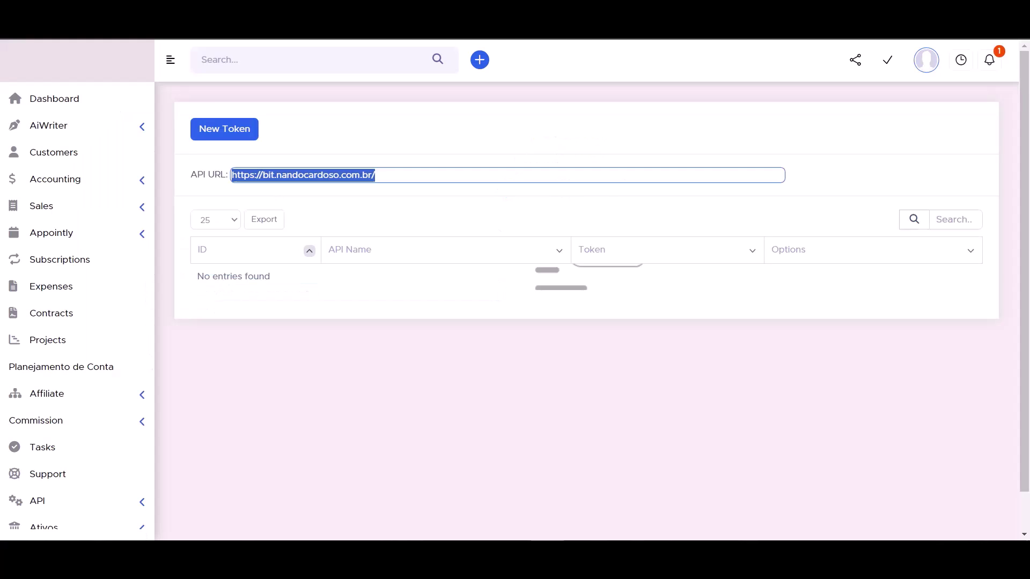
Step: Start a new API token in API Management named 'Bit Integrations'
scroll(125, 403, down, 3)
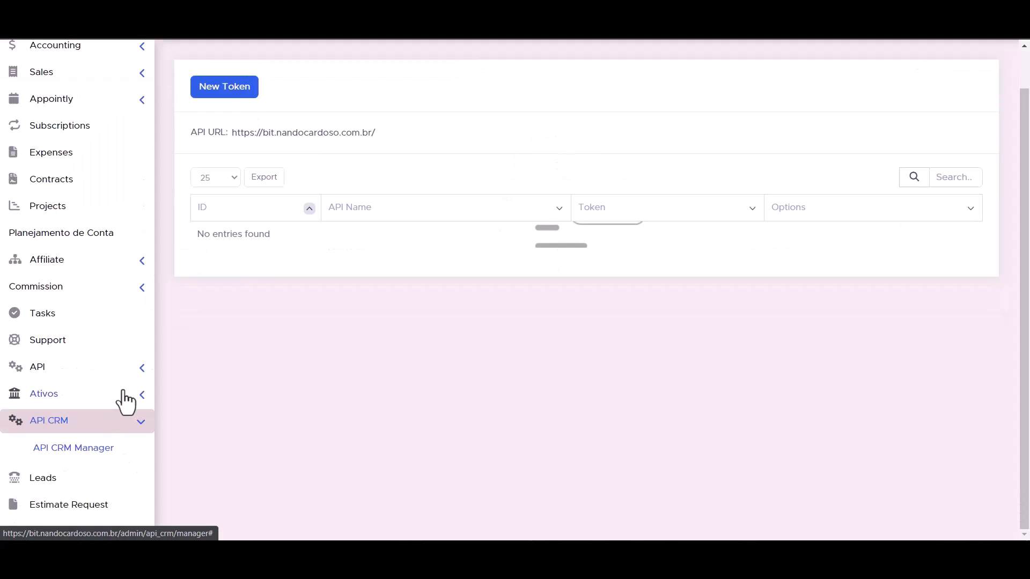
click(141, 370)
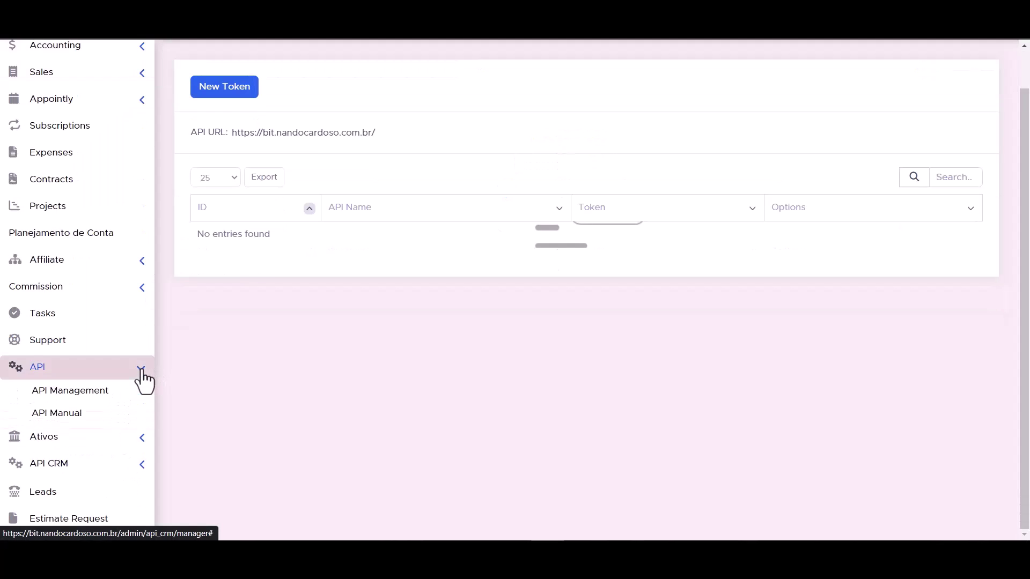
click(83, 395)
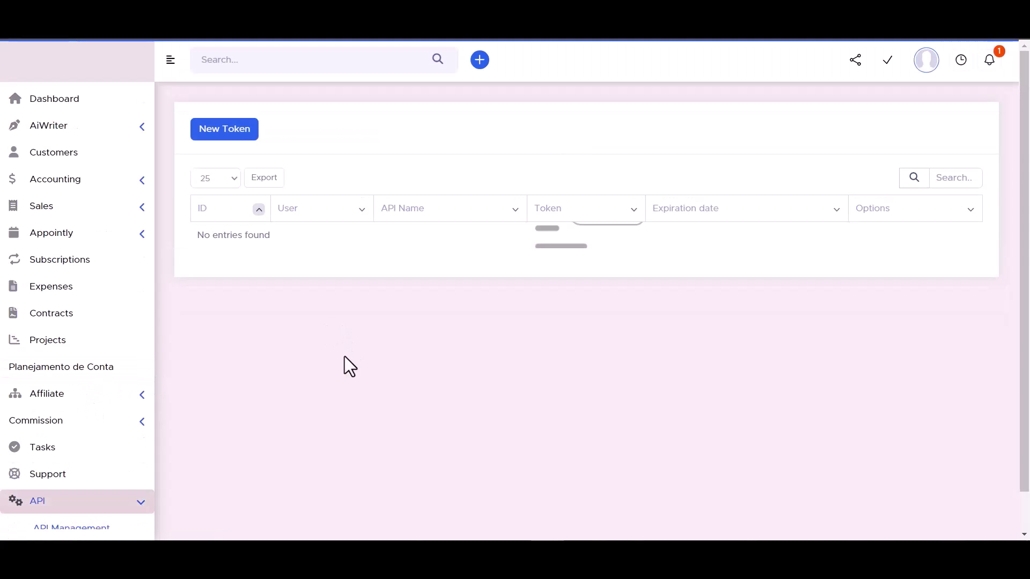
click(224, 132)
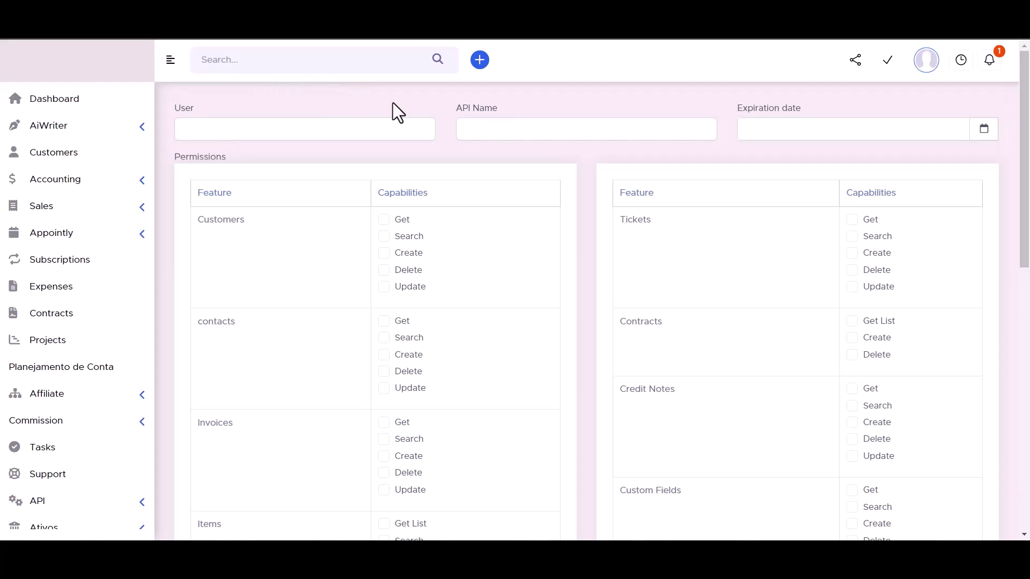
click(490, 128)
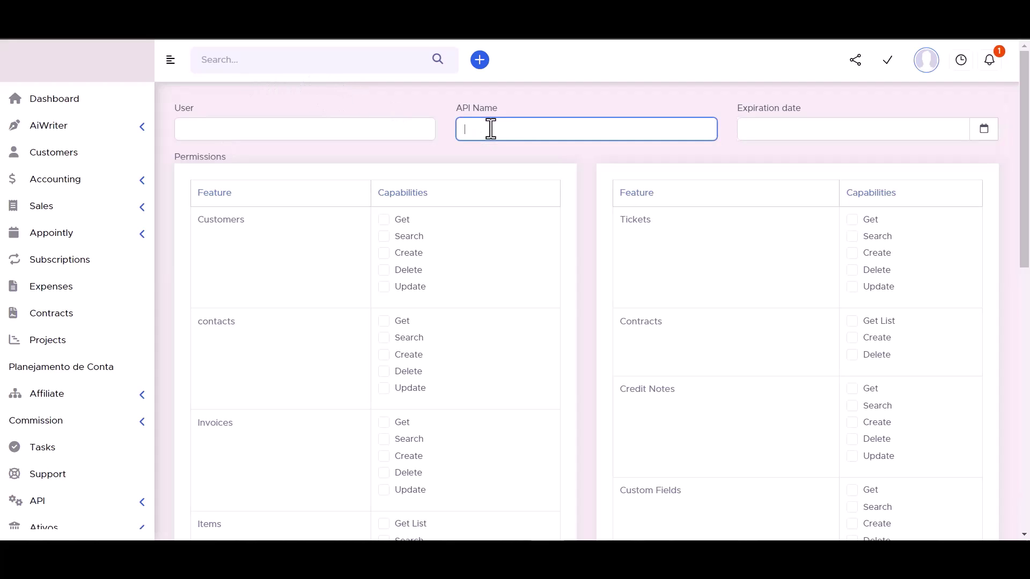
text(Bit Integrations)
Step: Set the token's expiration date to 2023-09-30
click(984, 131)
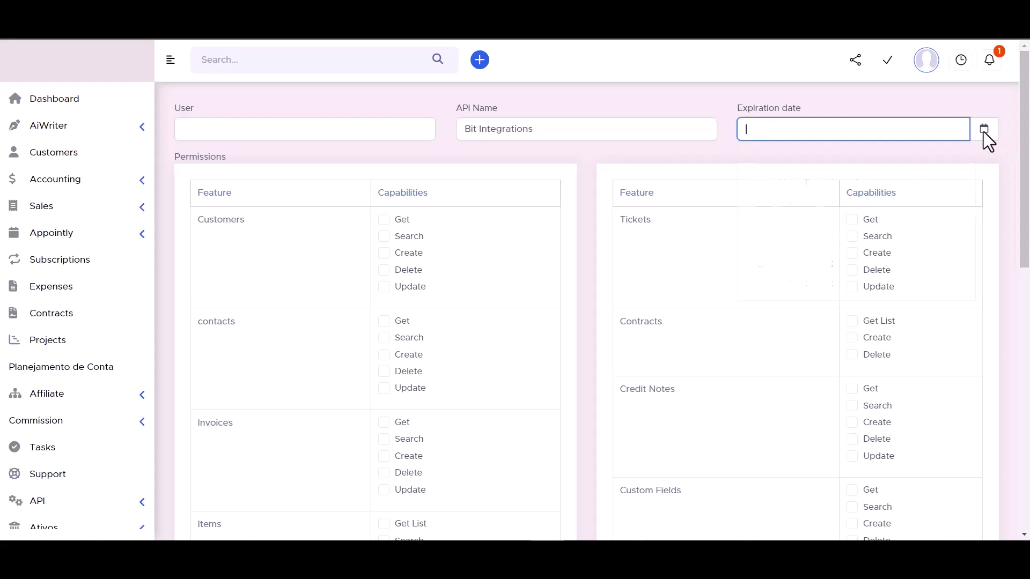
click(910, 283)
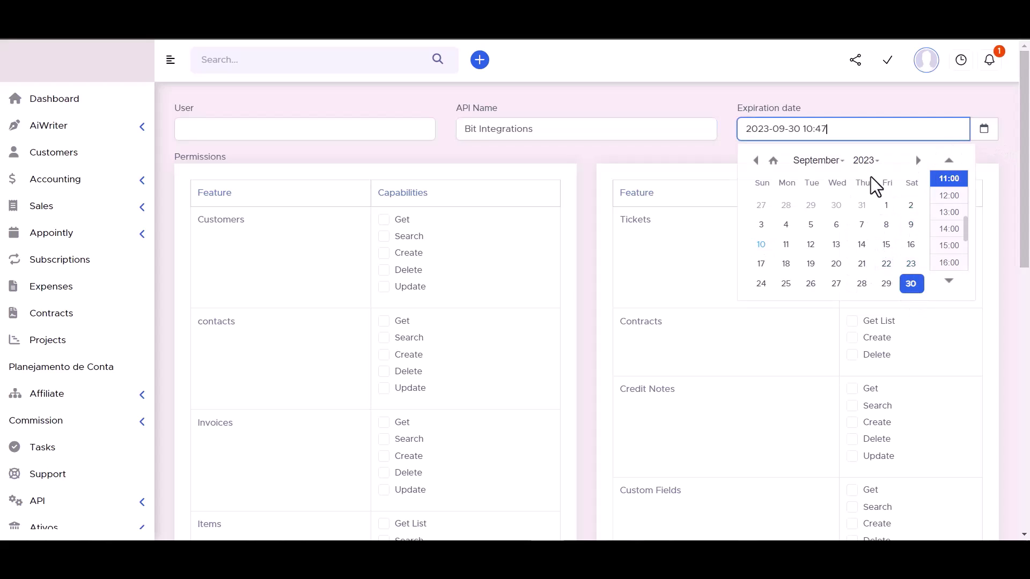
click(866, 160)
scroll(865, 223, down, 5)
click(864, 198)
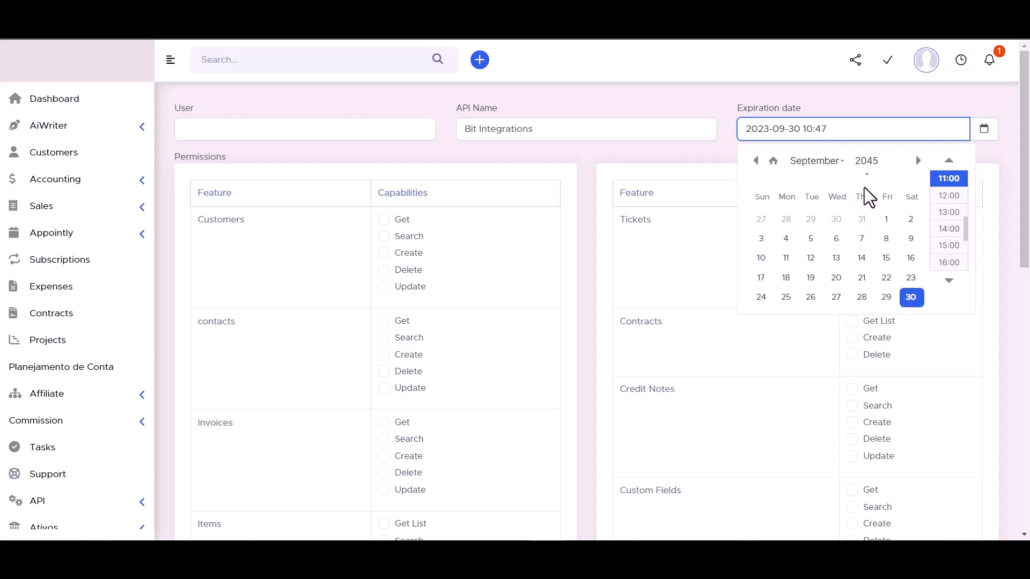
click(699, 97)
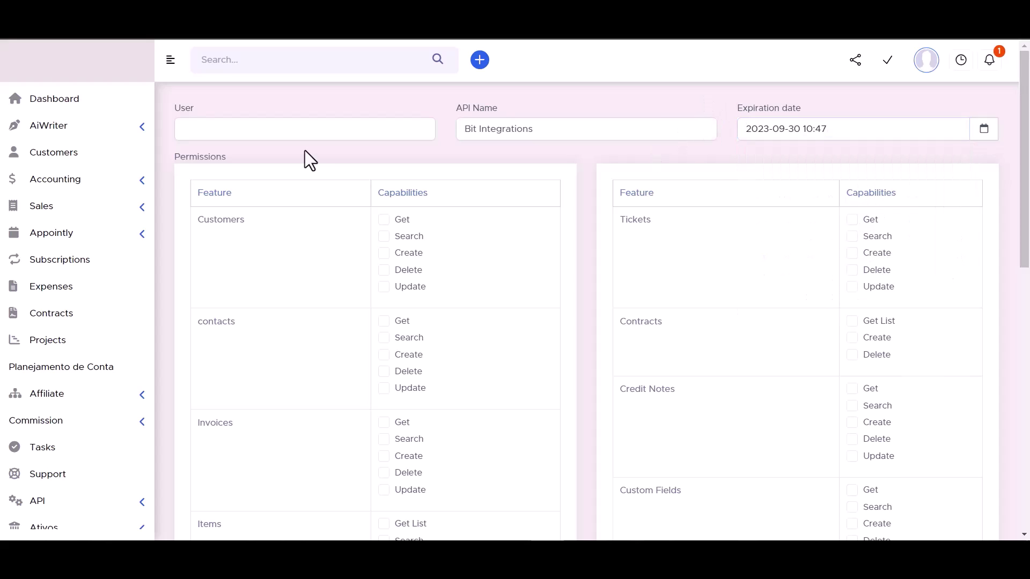
Step: Grant all Customers, Contracts, Tickets and Contacts permissions
click(383, 220)
click(384, 236)
click(384, 253)
click(384, 270)
click(384, 286)
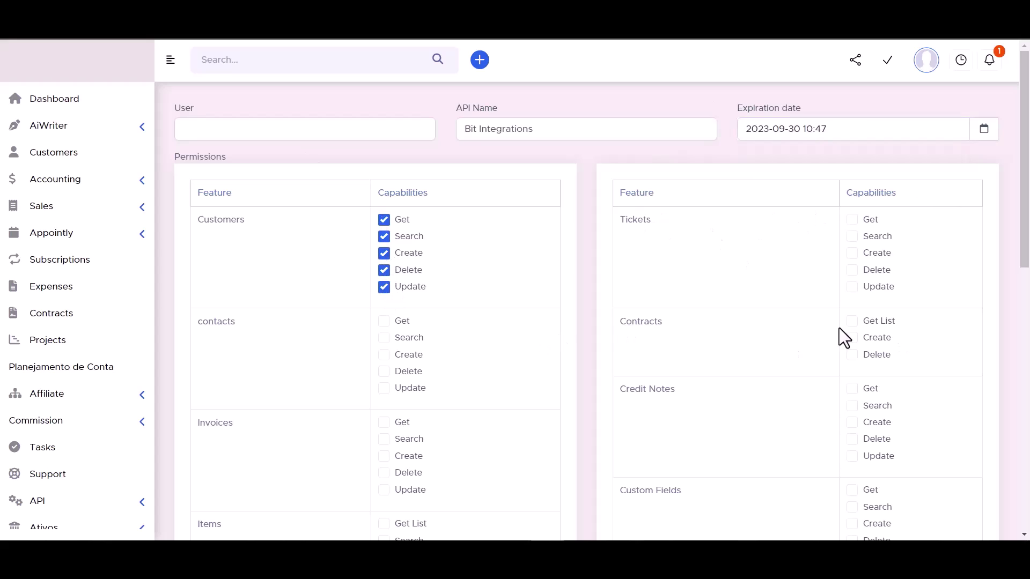
click(852, 321)
click(853, 338)
click(852, 355)
click(852, 286)
click(852, 270)
click(852, 253)
click(852, 236)
click(853, 220)
click(384, 322)
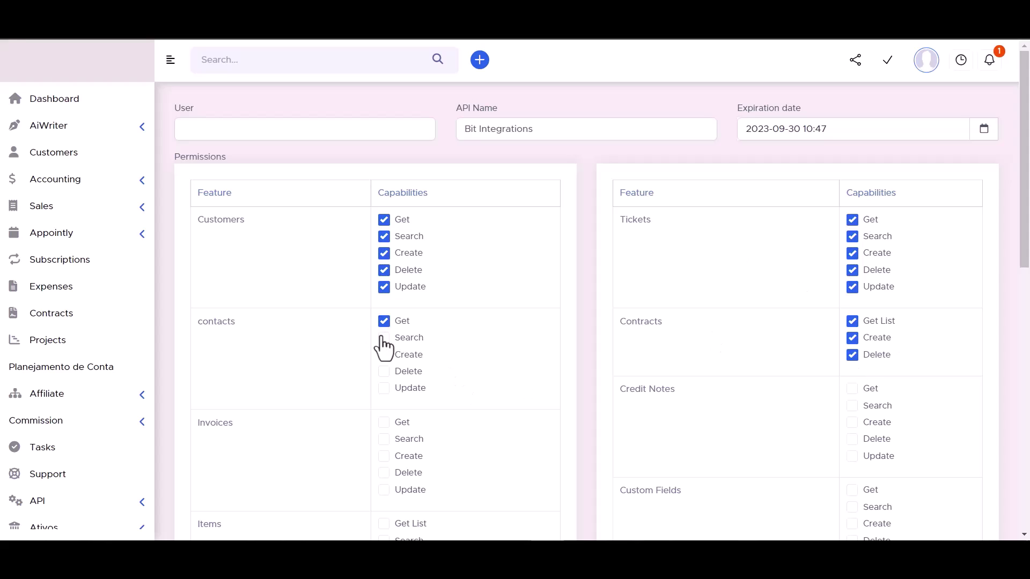
click(384, 371)
click(384, 388)
Step: Grant the Invoices, Credit Notes, Items, Custom Fields, Leads and Estimates permissions
scroll(462, 294, down, 3)
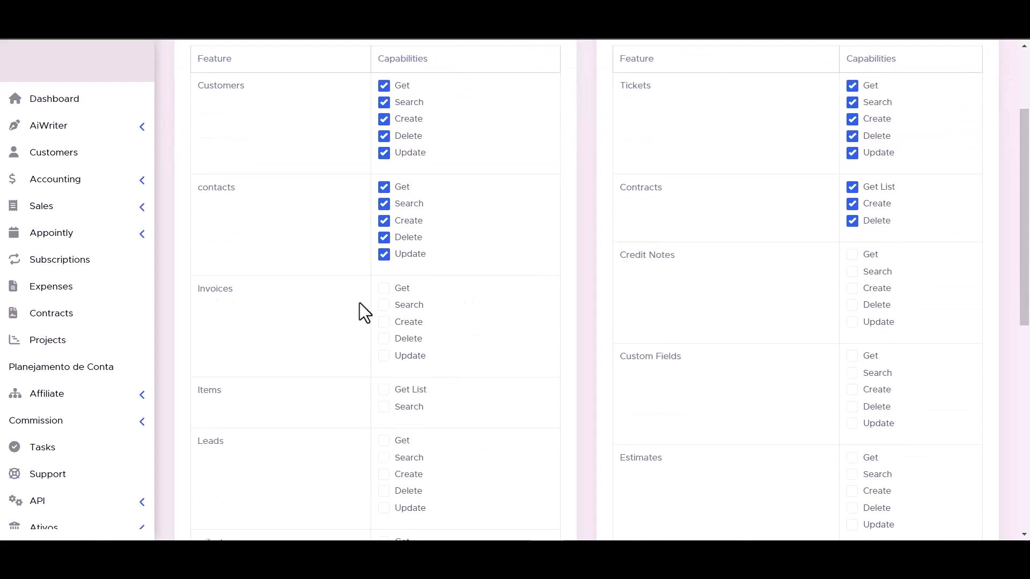
click(384, 322)
click(384, 338)
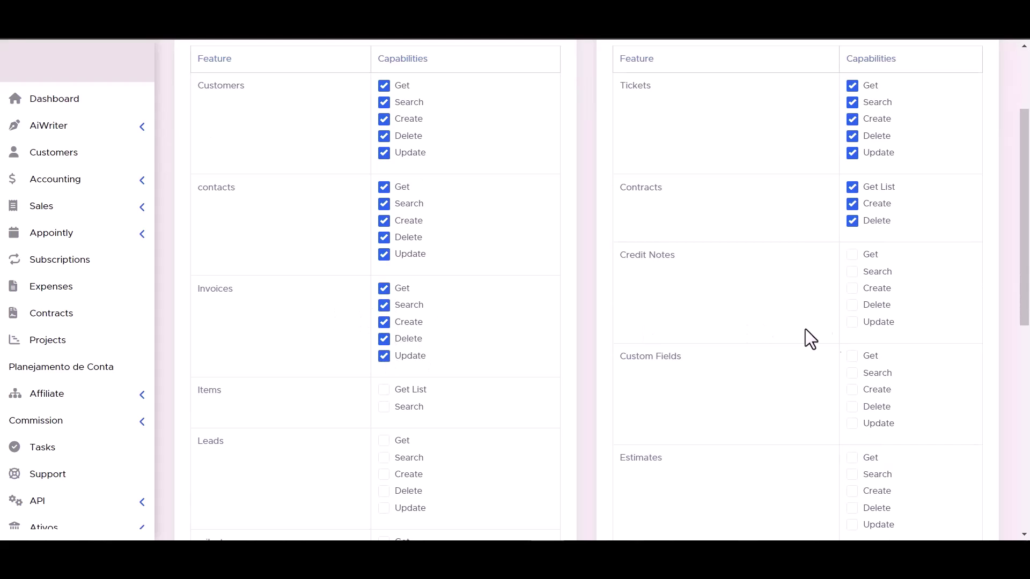
click(852, 254)
scroll(456, 333, down, 3)
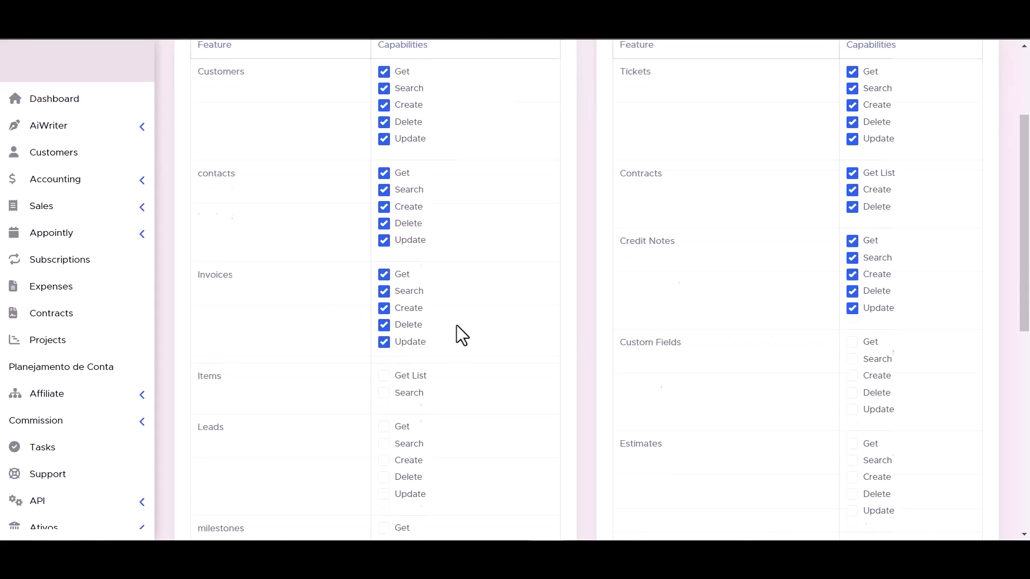
click(384, 256)
click(852, 288)
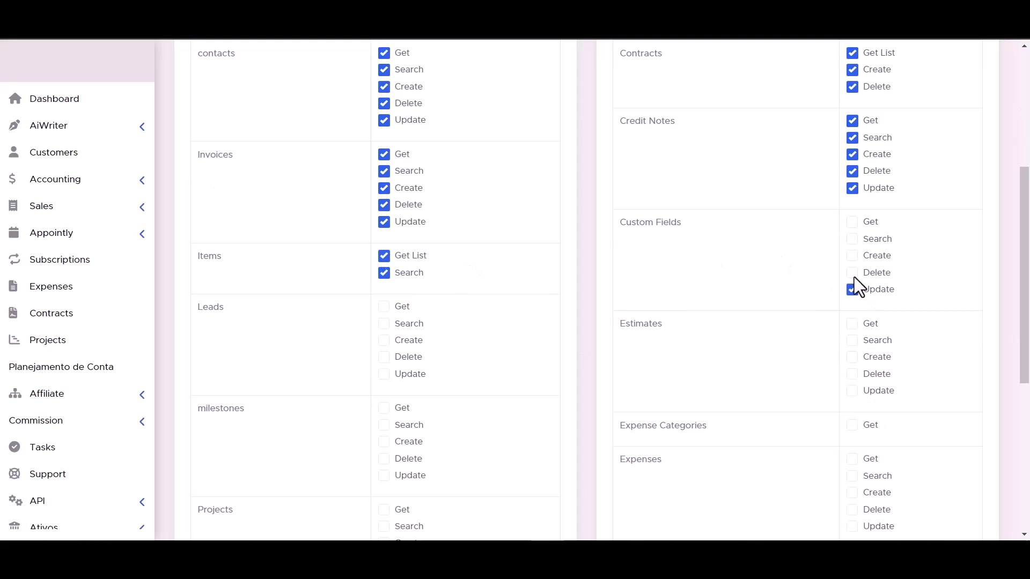
click(852, 222)
click(852, 239)
click(384, 340)
click(384, 357)
click(384, 374)
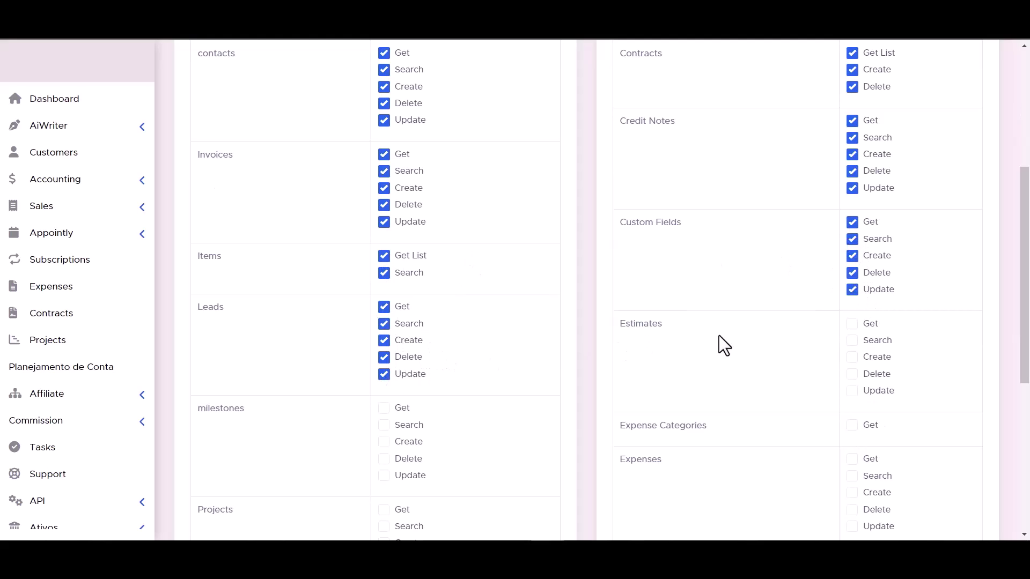
click(852, 341)
click(856, 374)
click(853, 392)
Step: Grant the Projects, Expenses, Staffs, Payments and Tasks permissions, then submit the token
scroll(853, 394, down, 1)
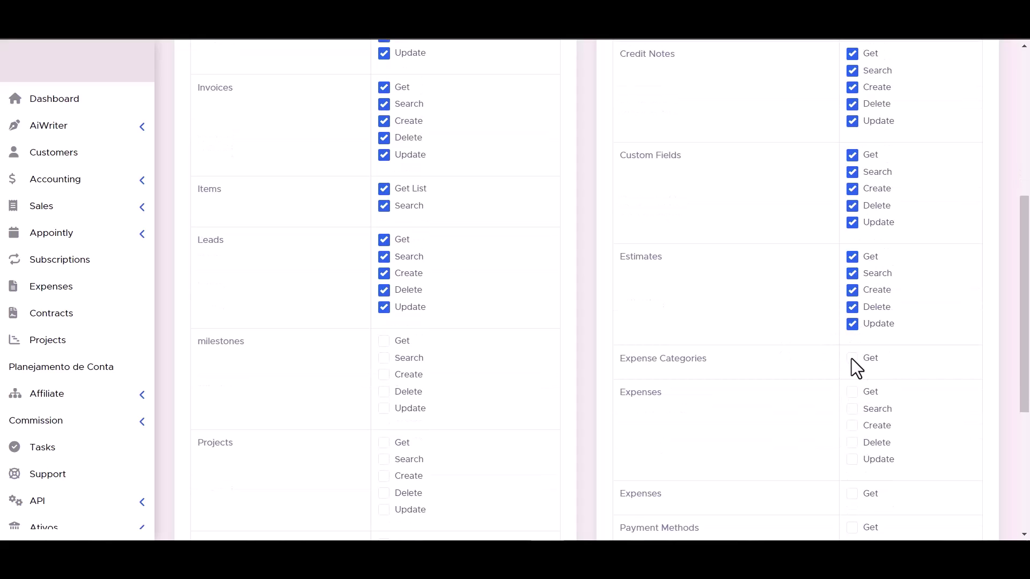
scroll(357, 360, down, 2)
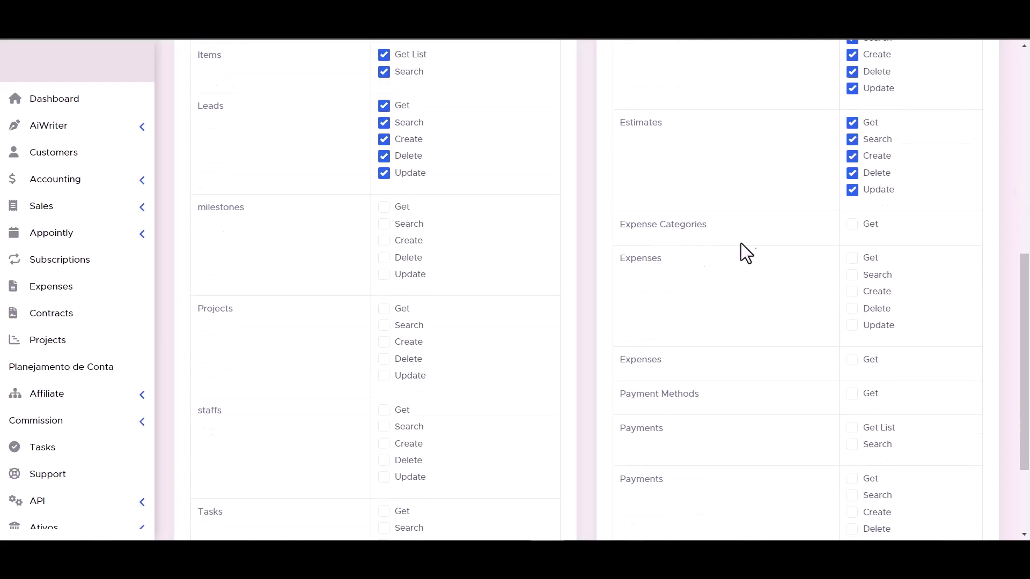
scroll(734, 240, down, 2)
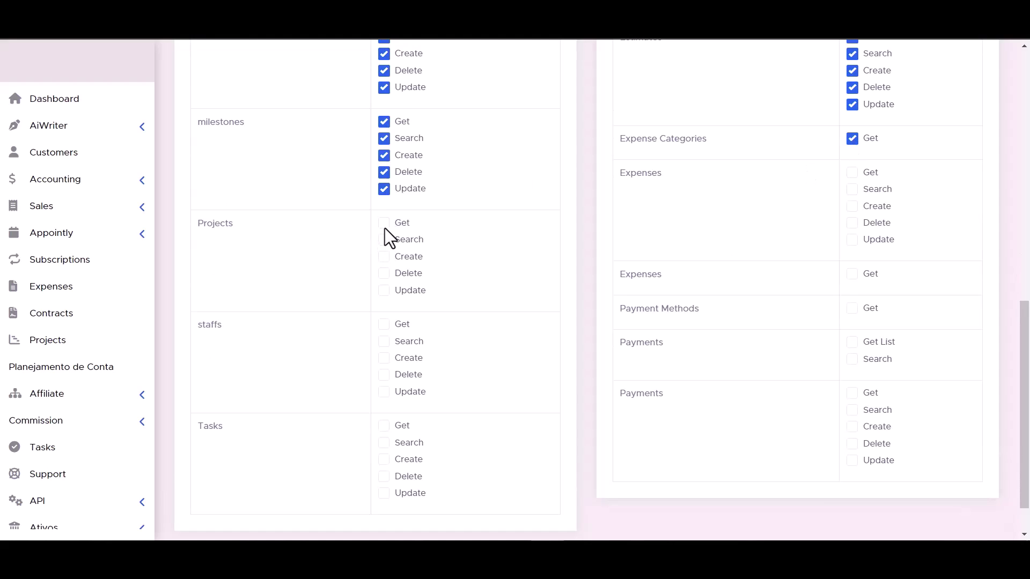
click(388, 274)
click(397, 290)
click(853, 189)
click(852, 173)
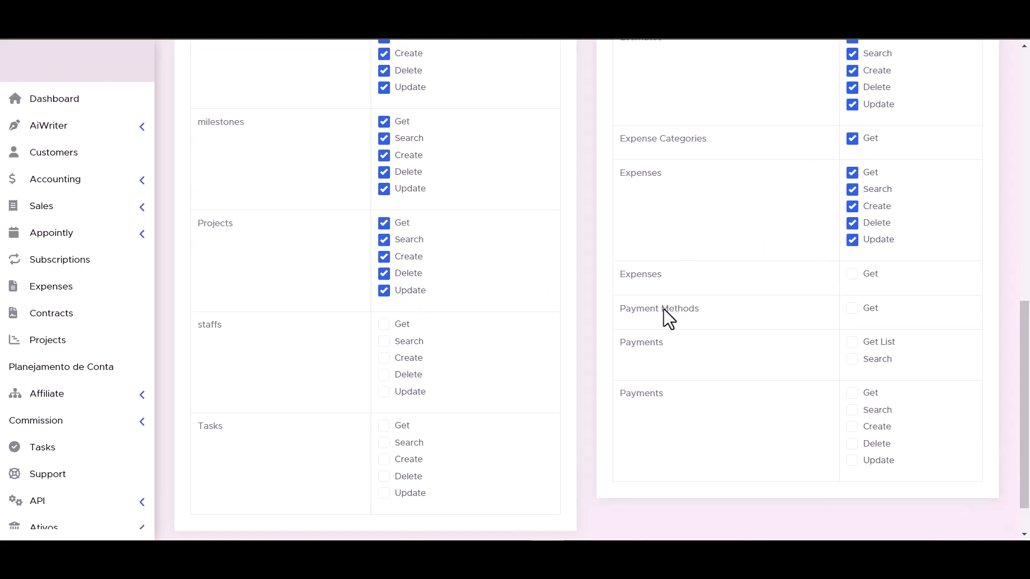
click(384, 324)
click(385, 342)
click(384, 358)
click(384, 374)
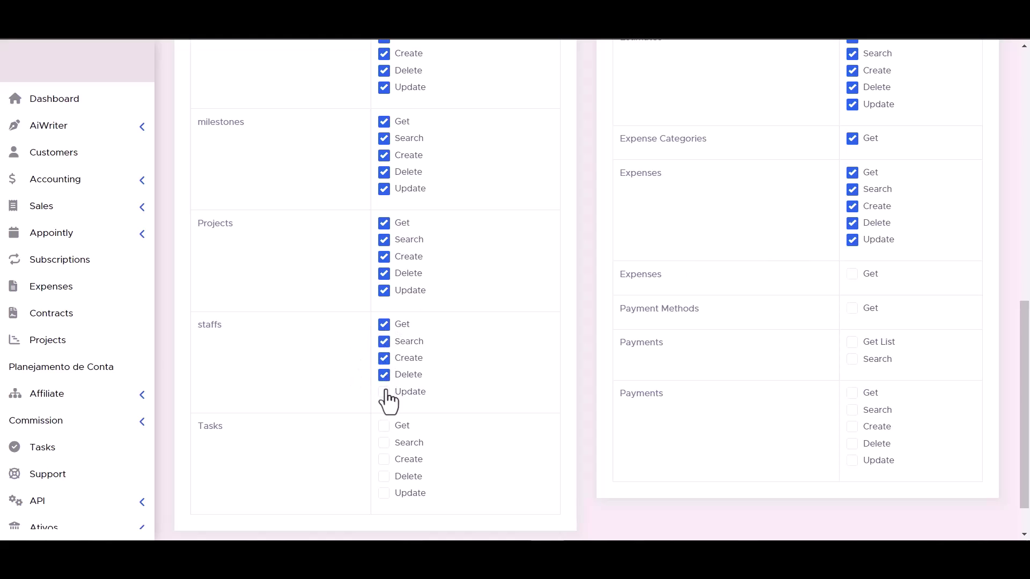
click(853, 275)
click(852, 342)
scroll(593, 361, down, 1)
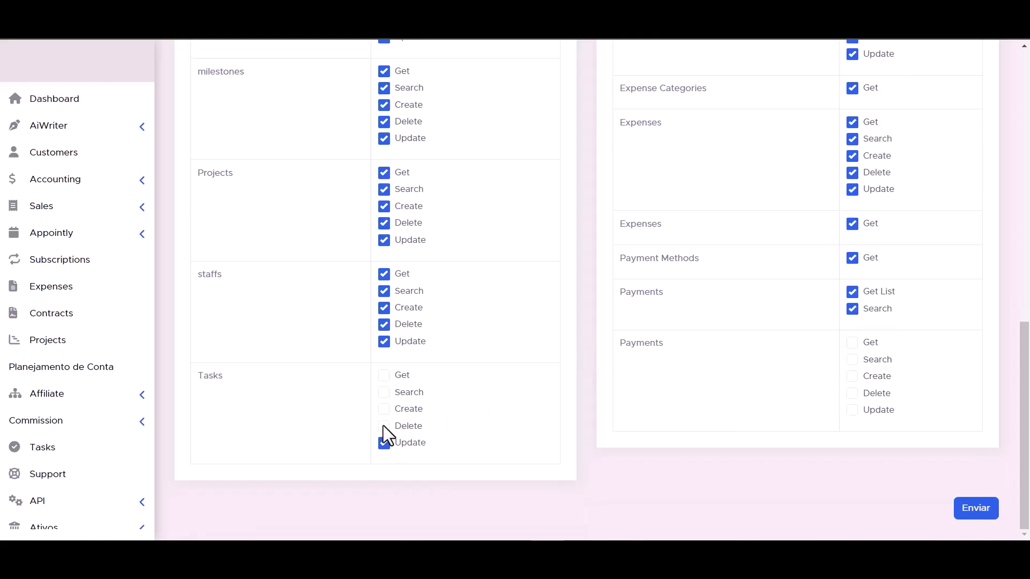
click(385, 393)
click(384, 375)
click(853, 411)
click(852, 394)
click(852, 377)
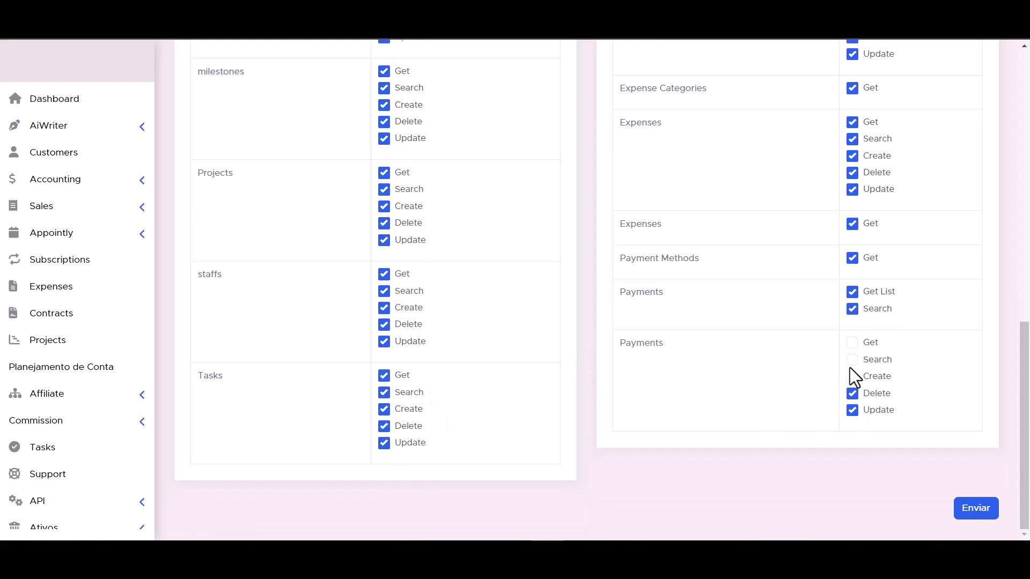
click(852, 360)
click(852, 343)
scroll(643, 416, up, 1)
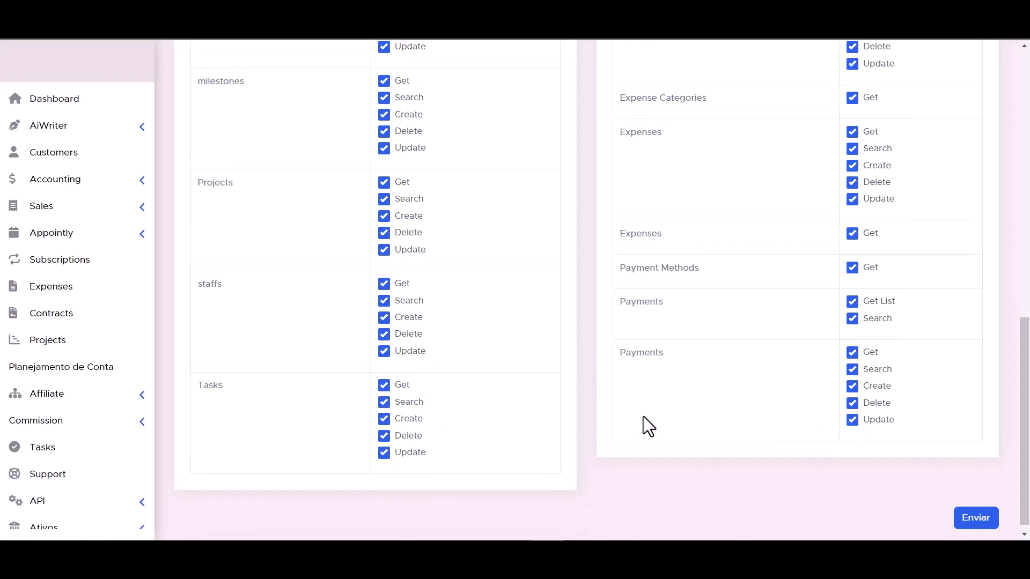
scroll(642, 417, down, 1)
click(976, 512)
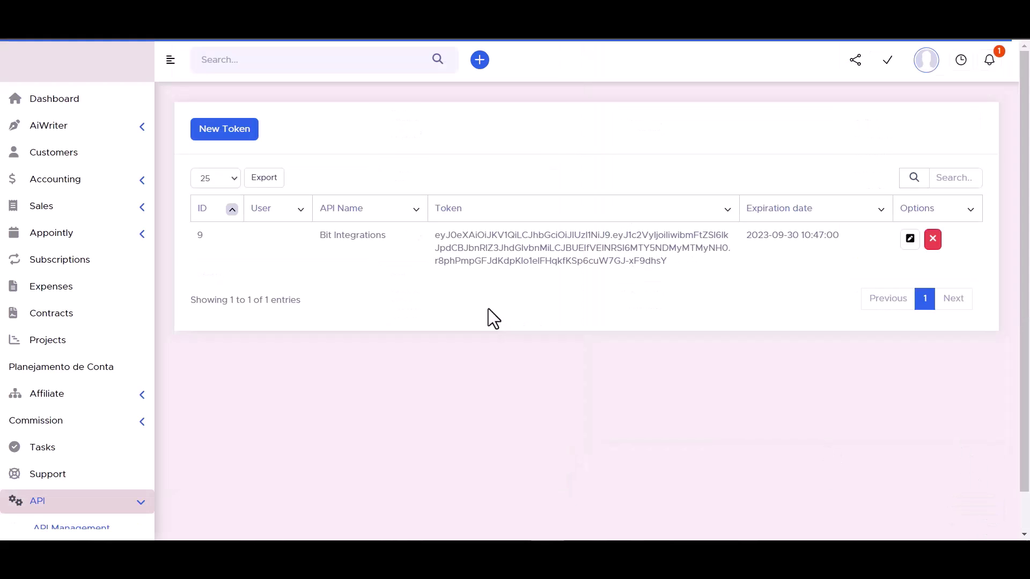
Step: Authorize PerfexCRM with the generated API token and proceed to the next setup step
triple_click(519, 248)
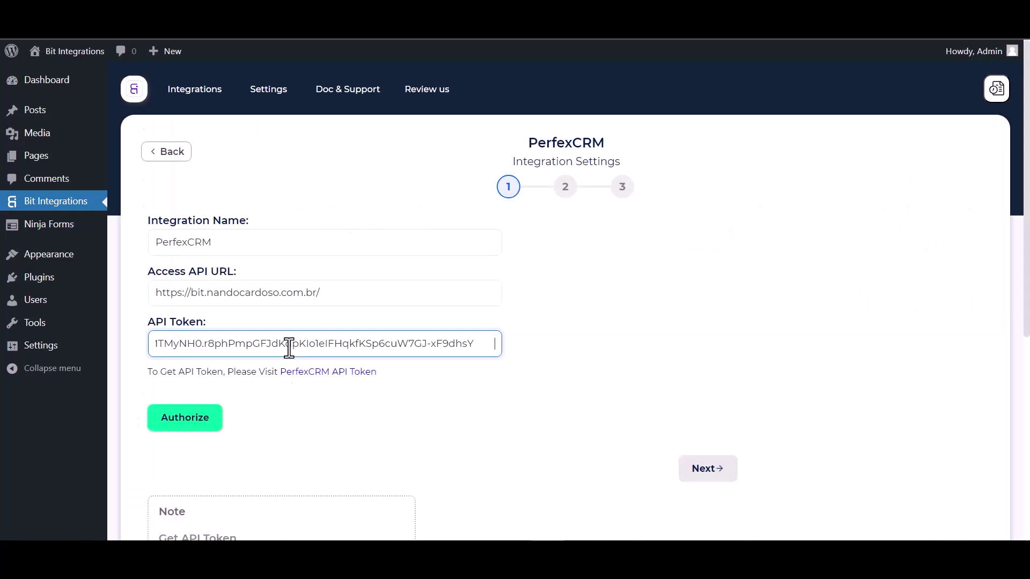
click(177, 422)
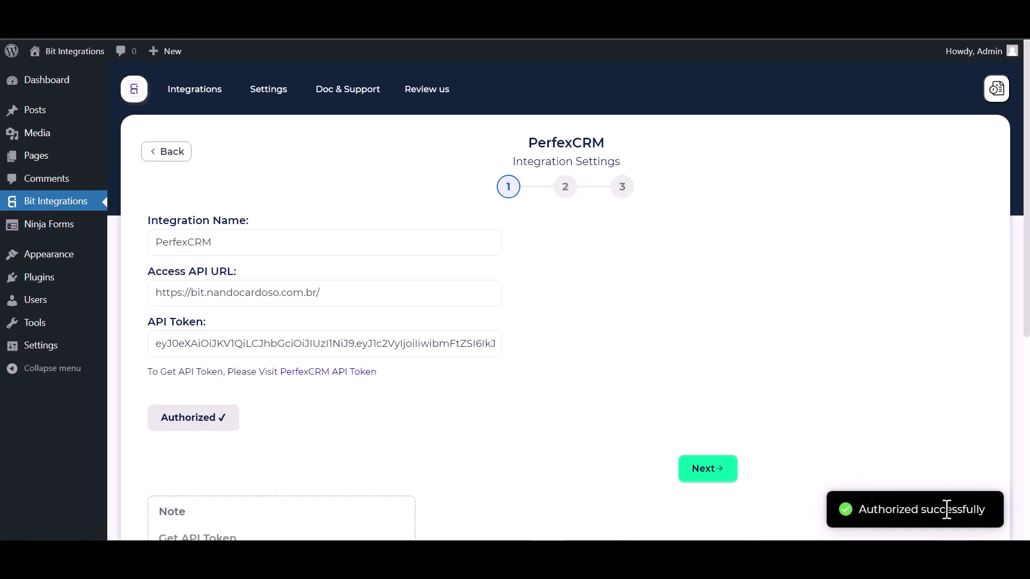
scroll(609, 321, down, 1)
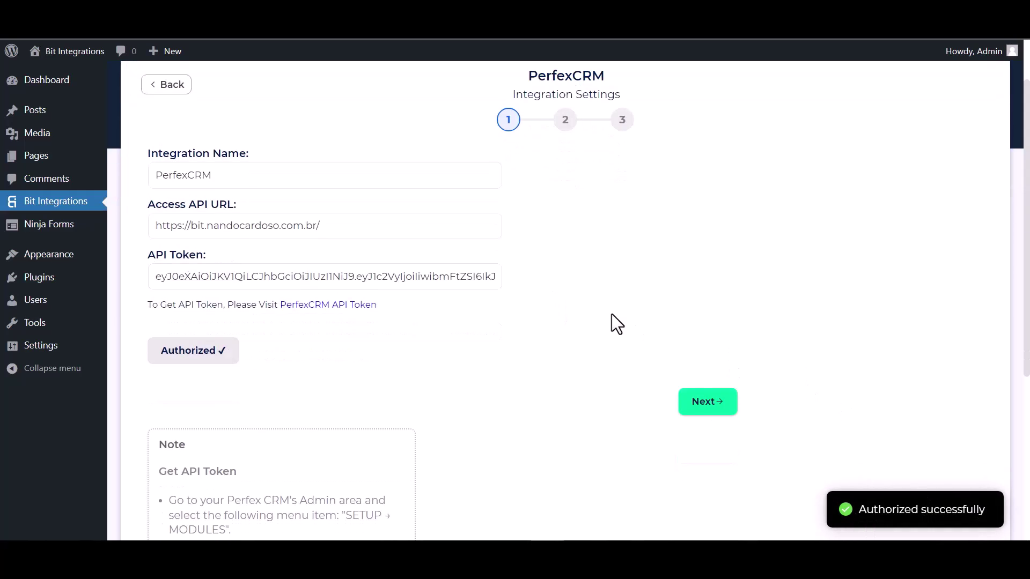
click(710, 469)
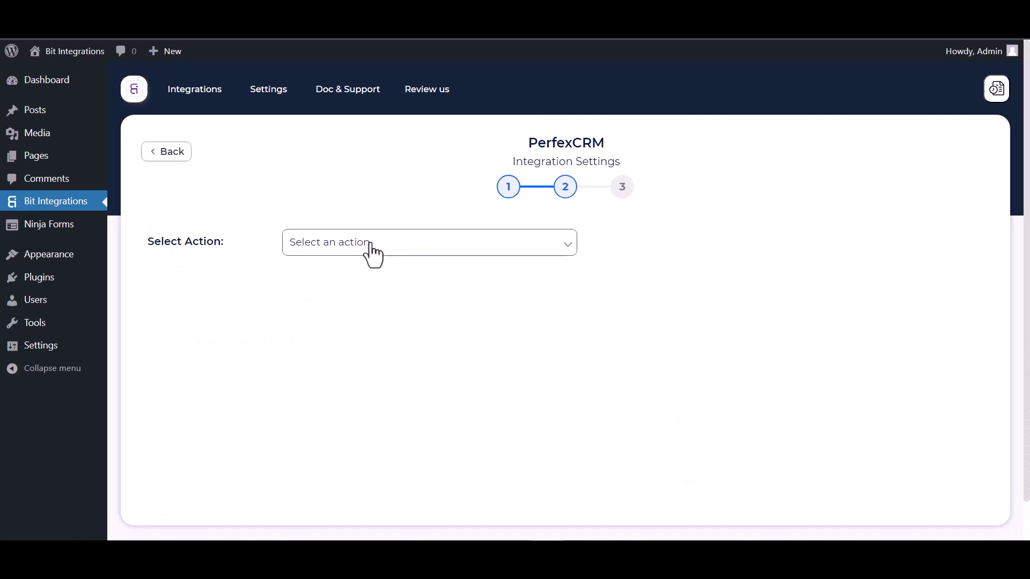
Step: Choose the Create Contact action and attach contacts to customer 'Bit Integrations'
click(405, 246)
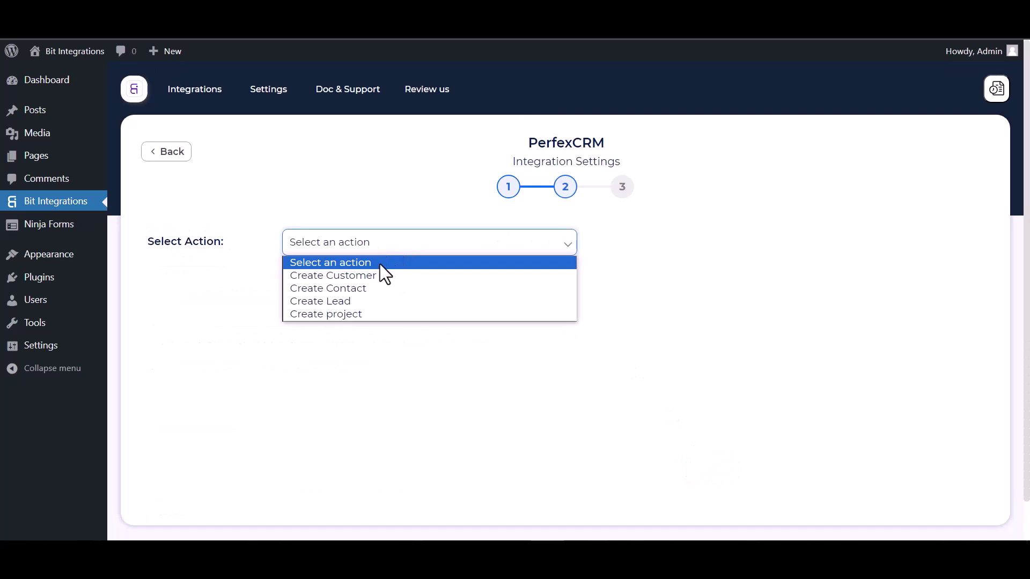
click(353, 293)
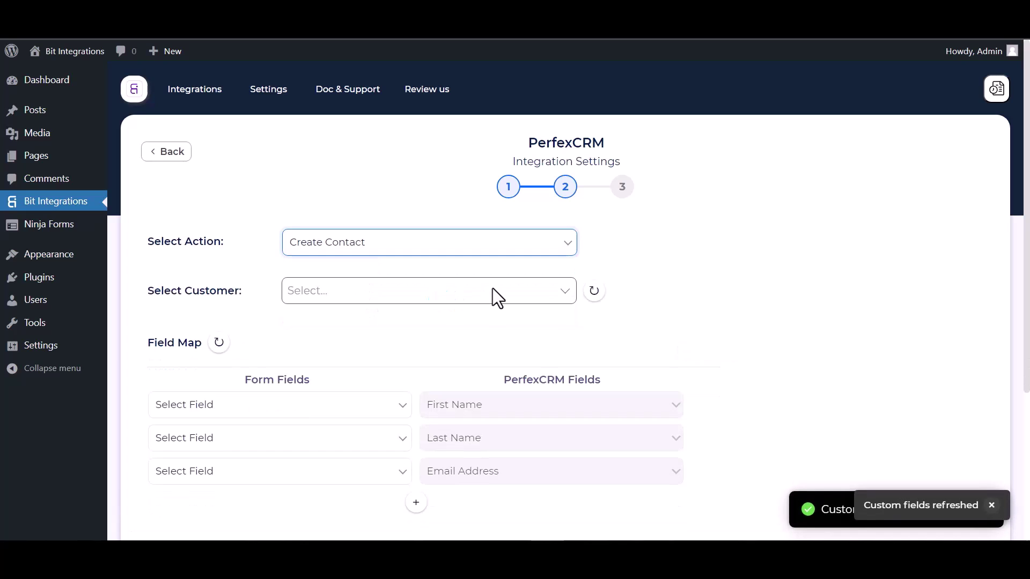
scroll(493, 288, down, 1)
click(344, 252)
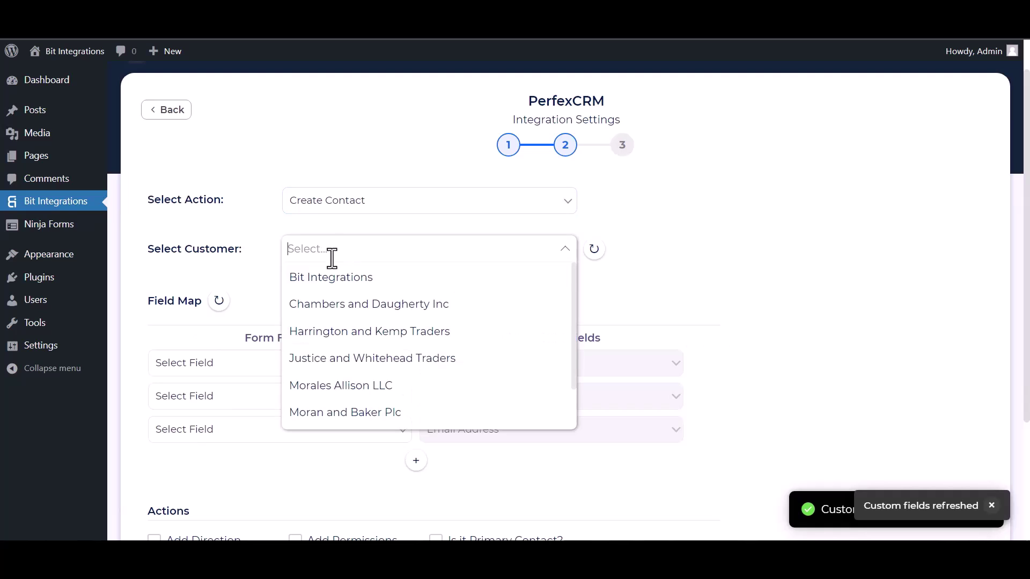
click(333, 284)
scroll(392, 268, down, 4)
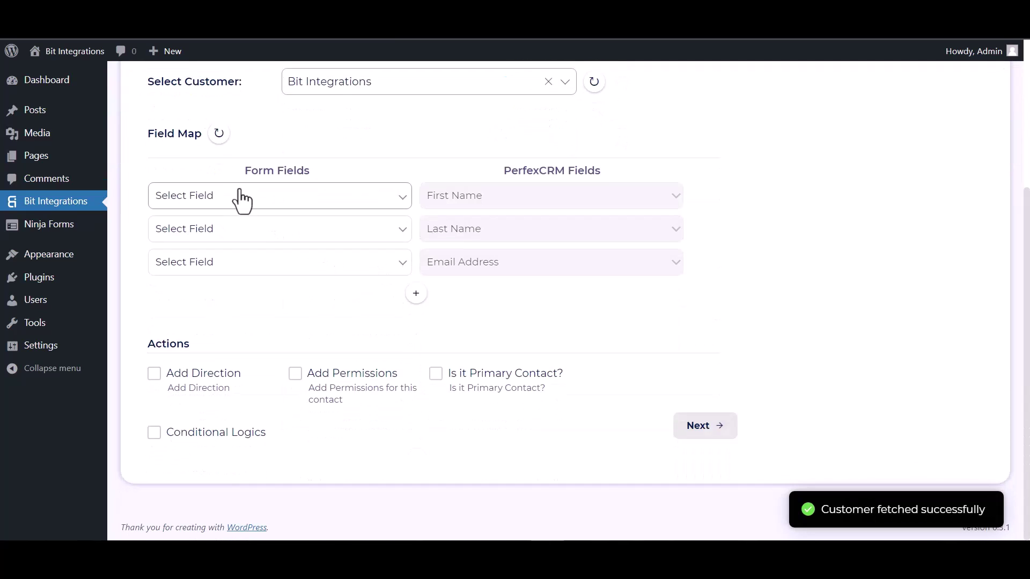
Step: Map First Name, Last Name, Email to Email Address, and Phone to Phone Number
click(293, 200)
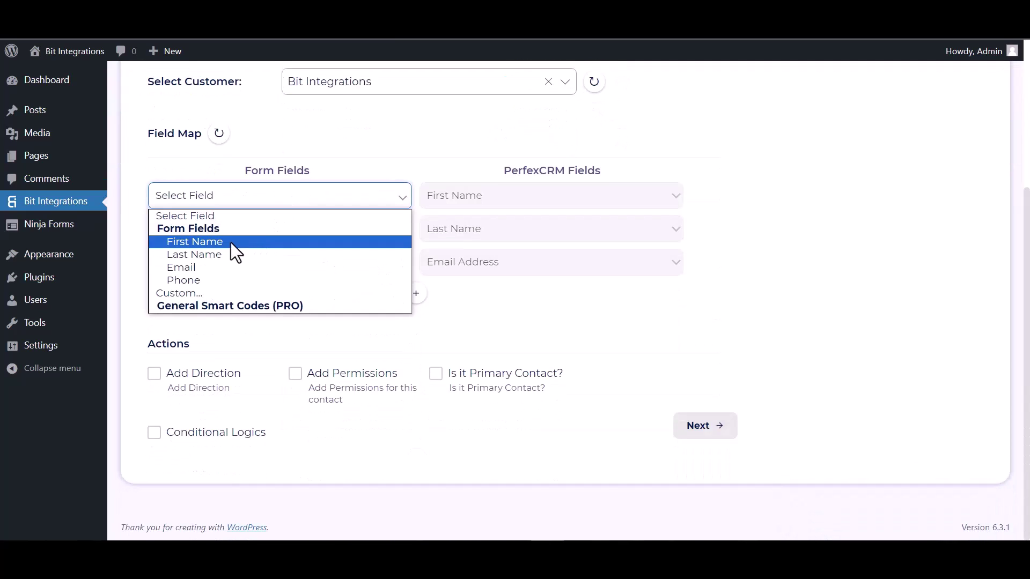
click(232, 242)
click(294, 236)
click(221, 287)
click(234, 268)
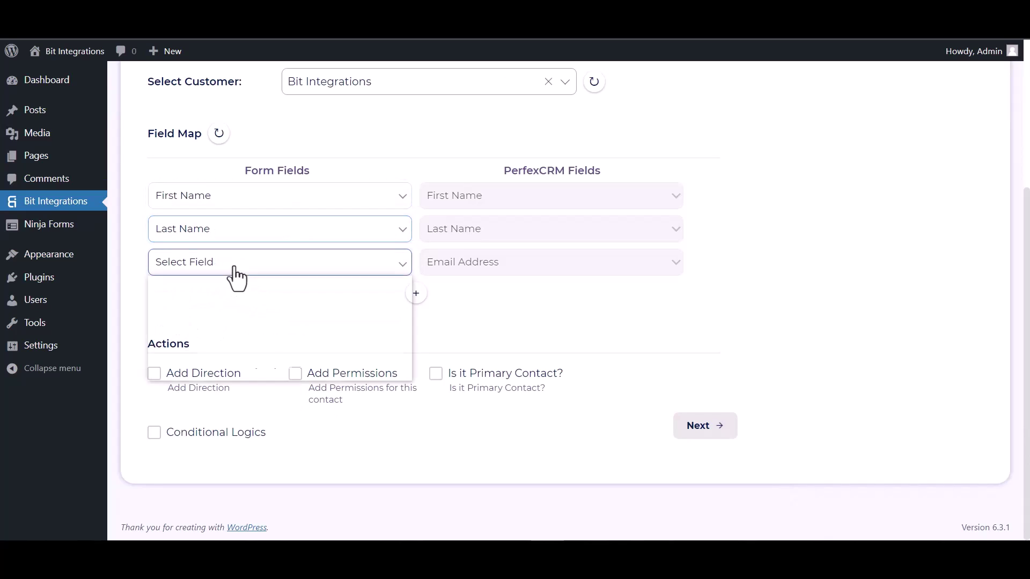
click(212, 331)
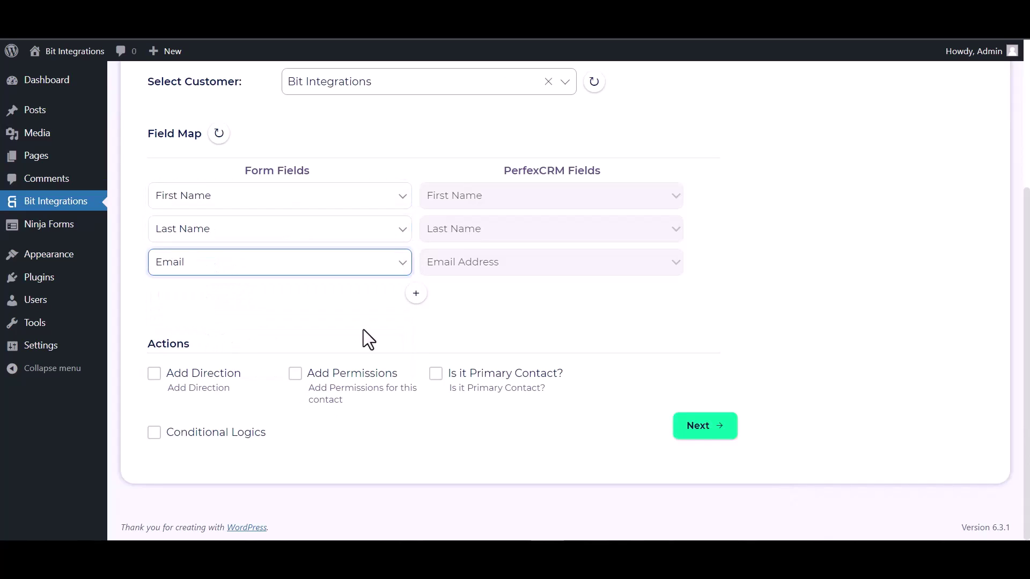
click(416, 293)
click(454, 296)
click(447, 340)
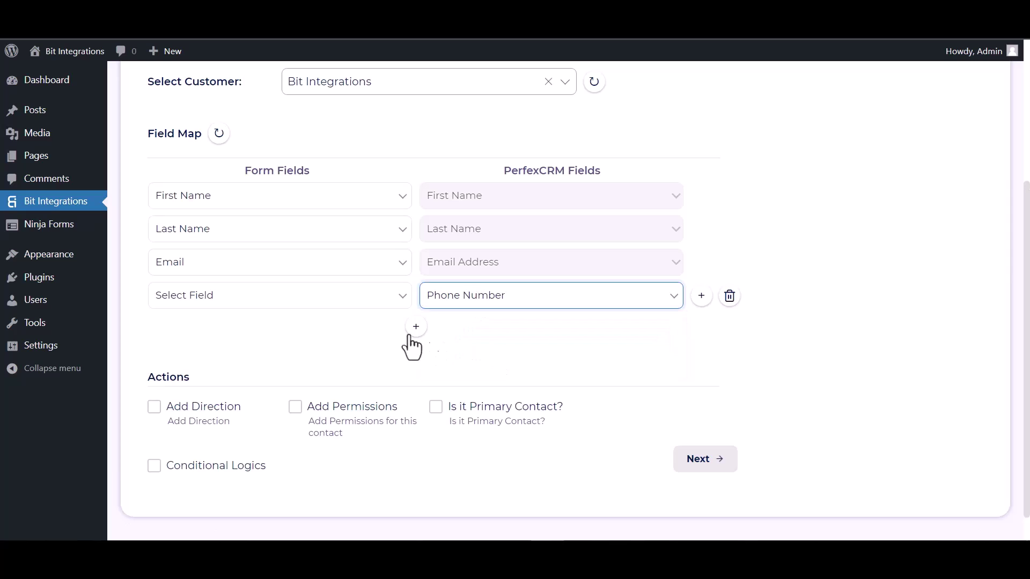
click(325, 298)
click(207, 379)
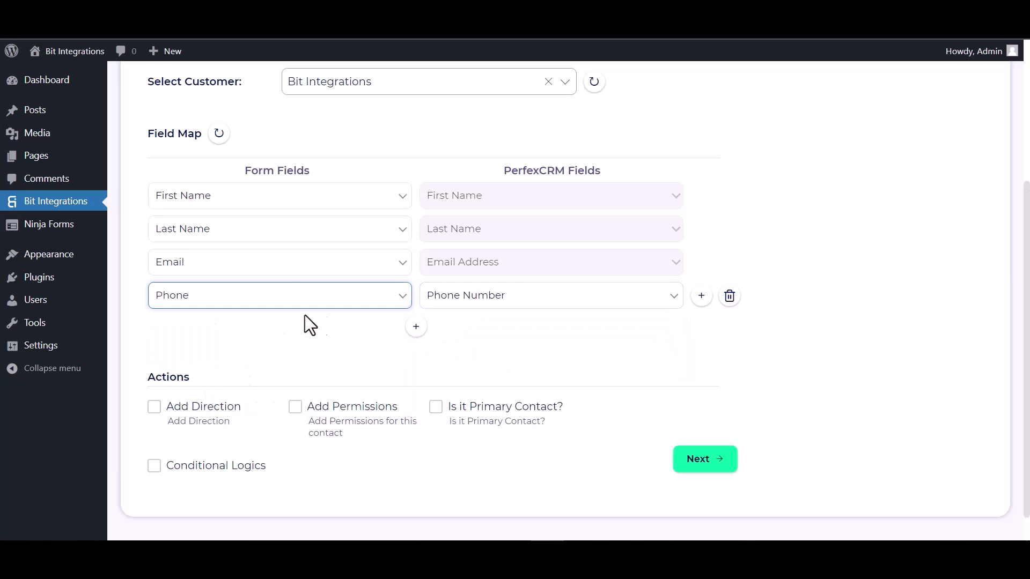
Step: Leave conditional logic off, then finish and save the integration
scroll(343, 306, down, 1)
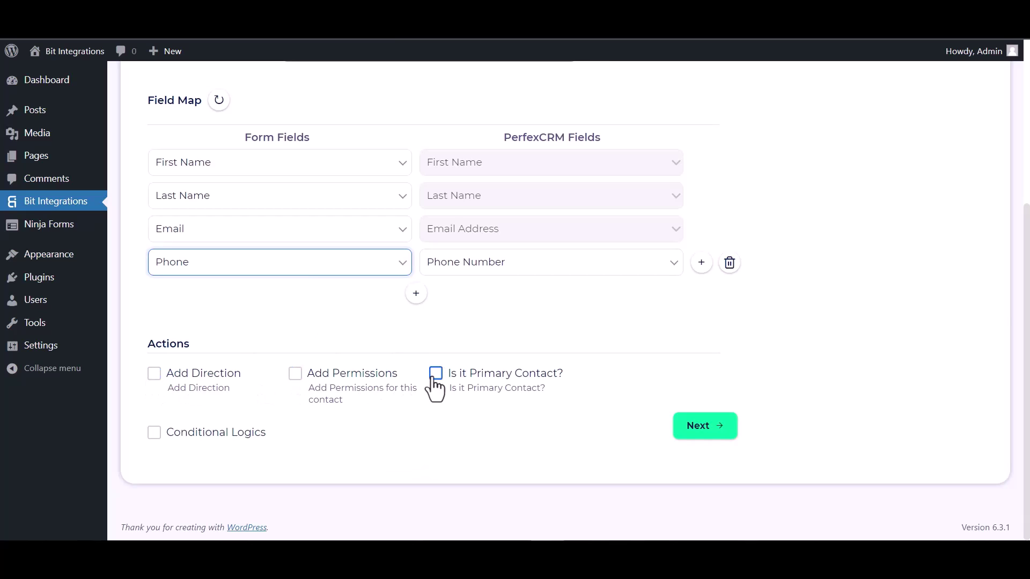
click(154, 433)
scroll(352, 369, down, 2)
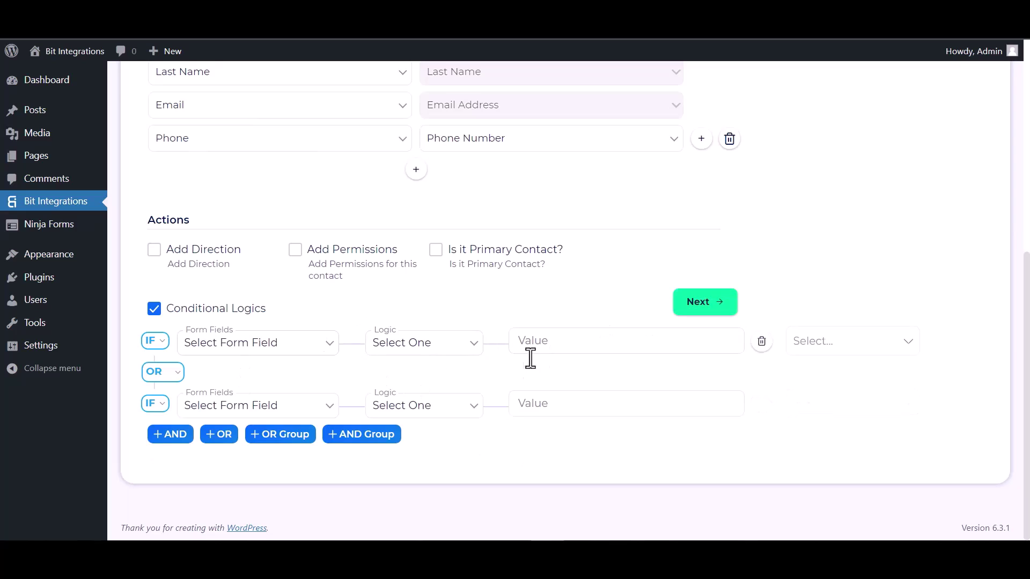
click(156, 310)
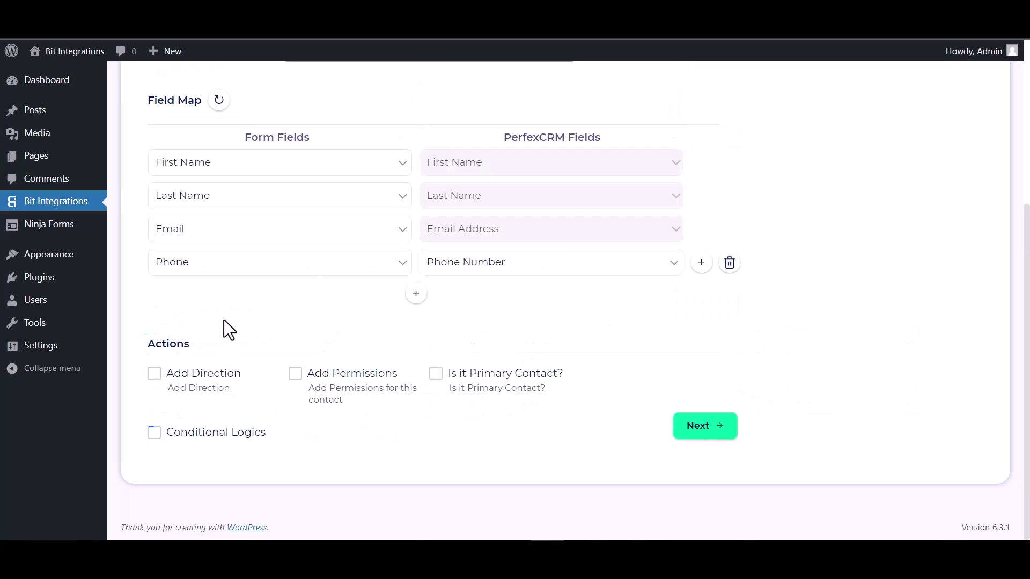
click(711, 428)
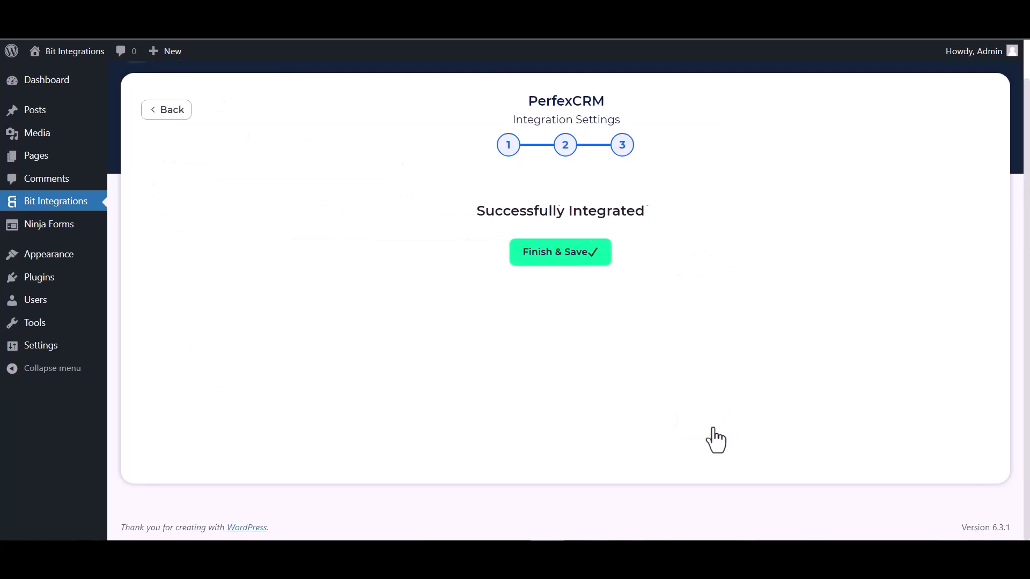
click(576, 263)
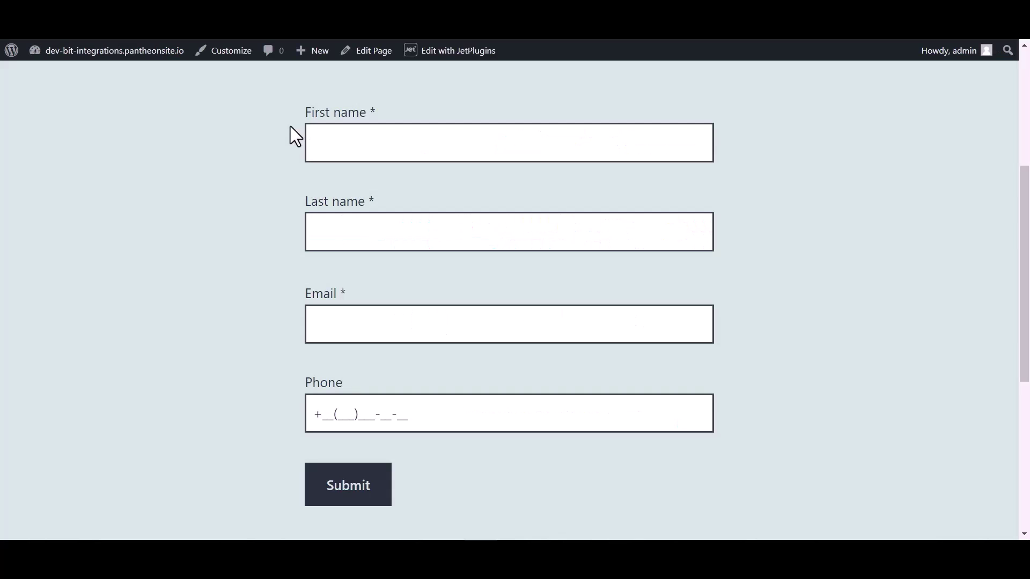
Step: Enter first name Bit, last name Integrations and the test e-mail address in the form
click(357, 137)
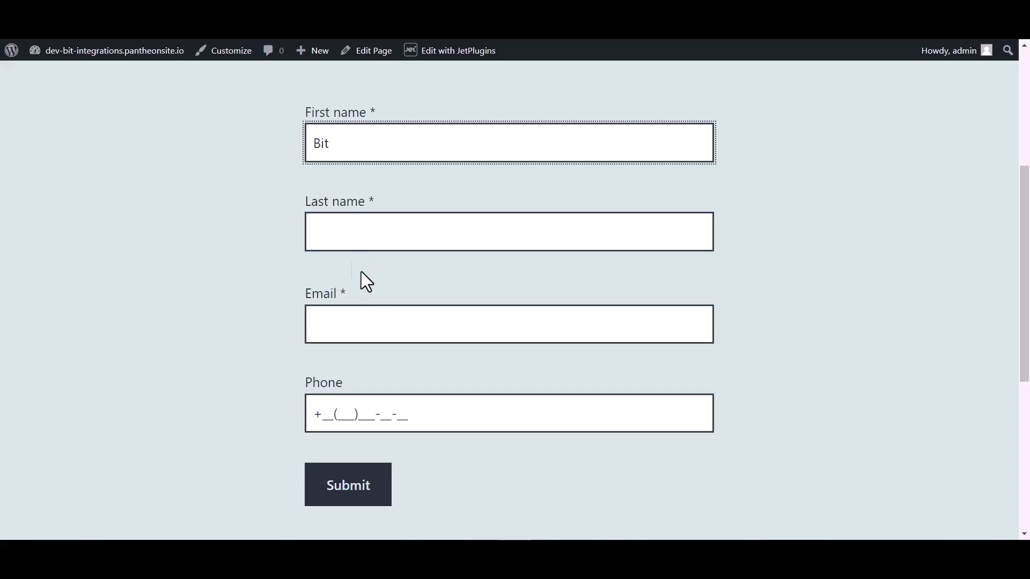
click(349, 230)
text(Integrations)
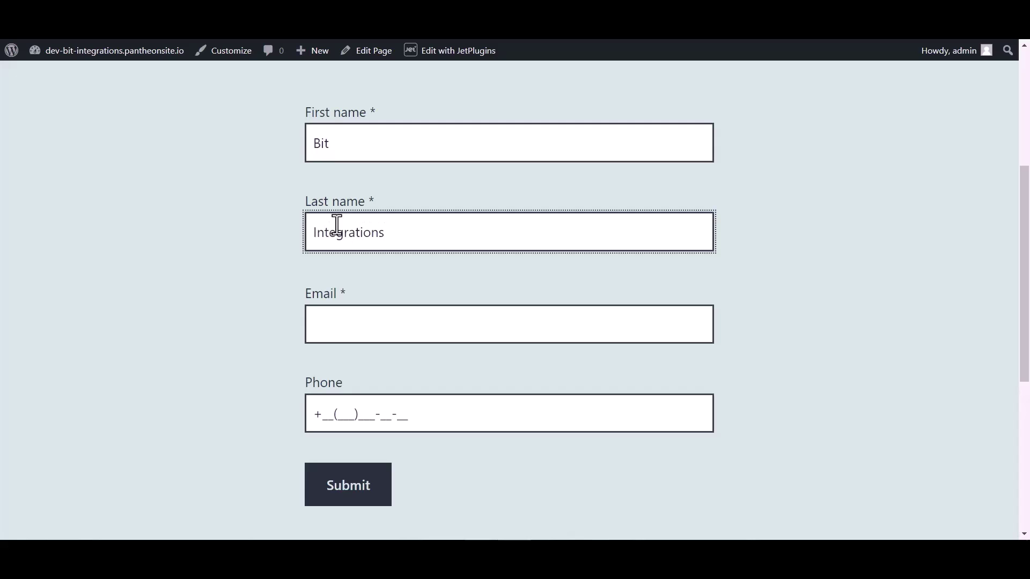
click(338, 333)
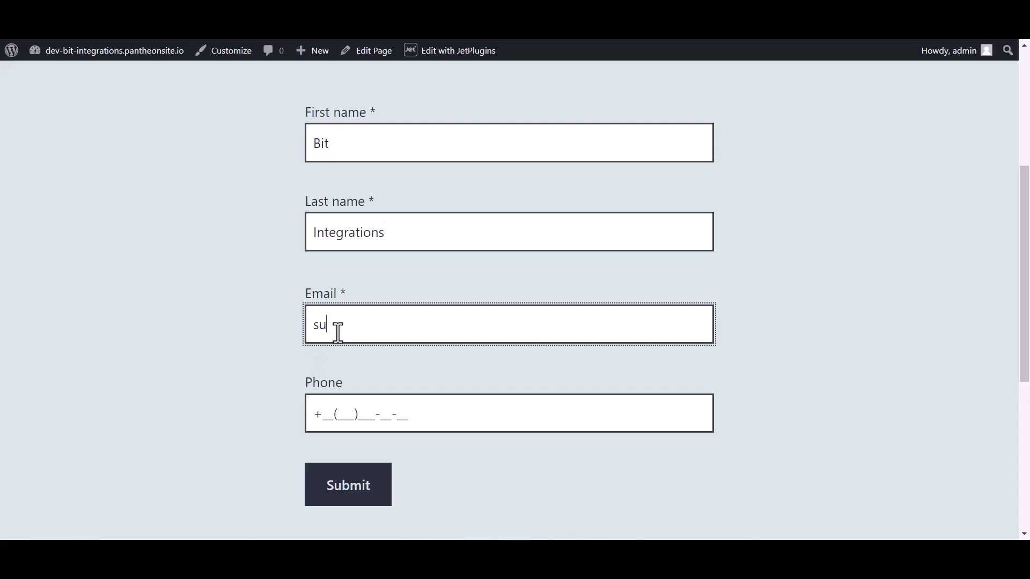
Step: Fill in the phone number and submit the form
click(347, 407)
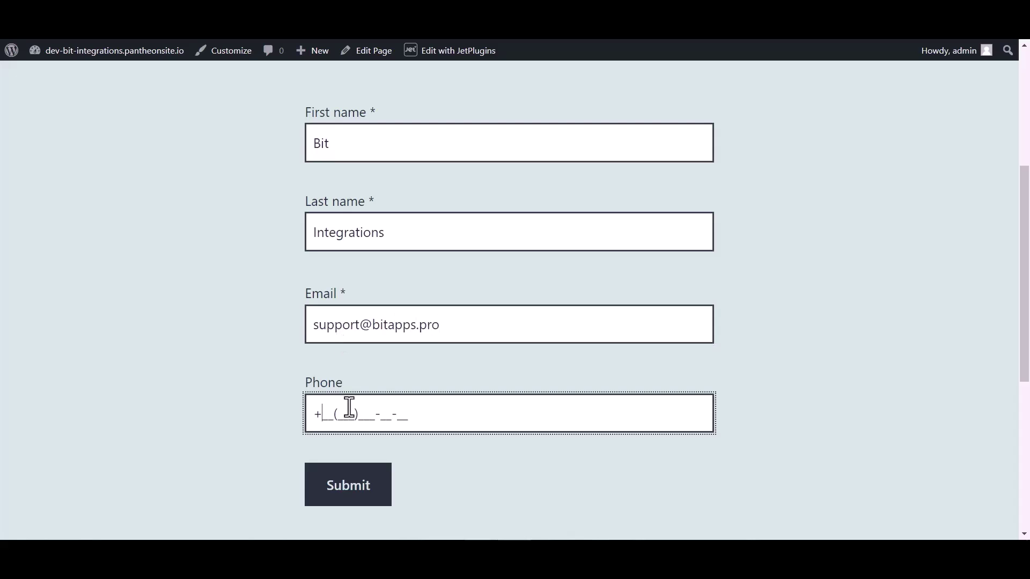
text(44(455)566-6_-__)
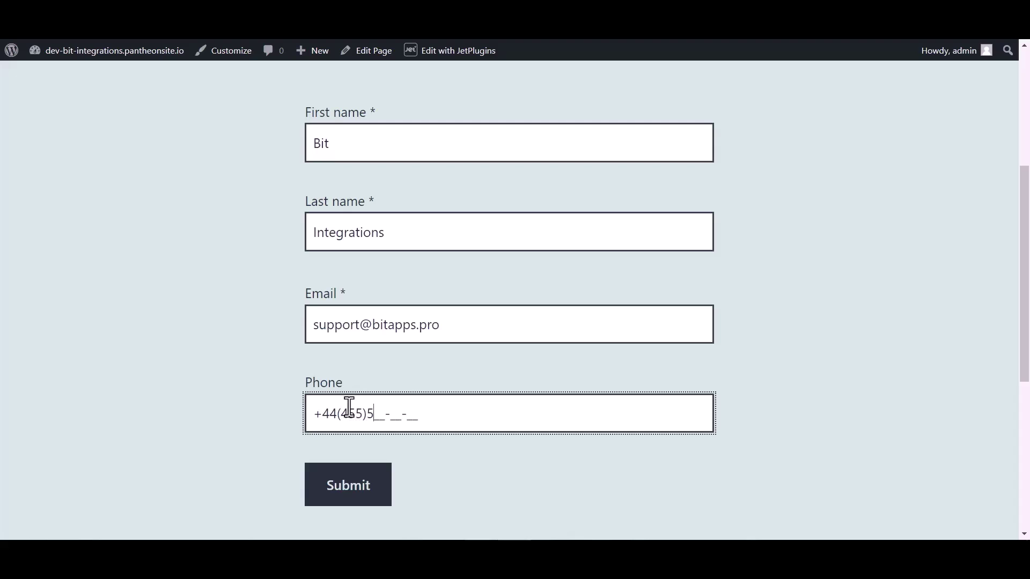
click(347, 494)
scroll(381, 263, down, 3)
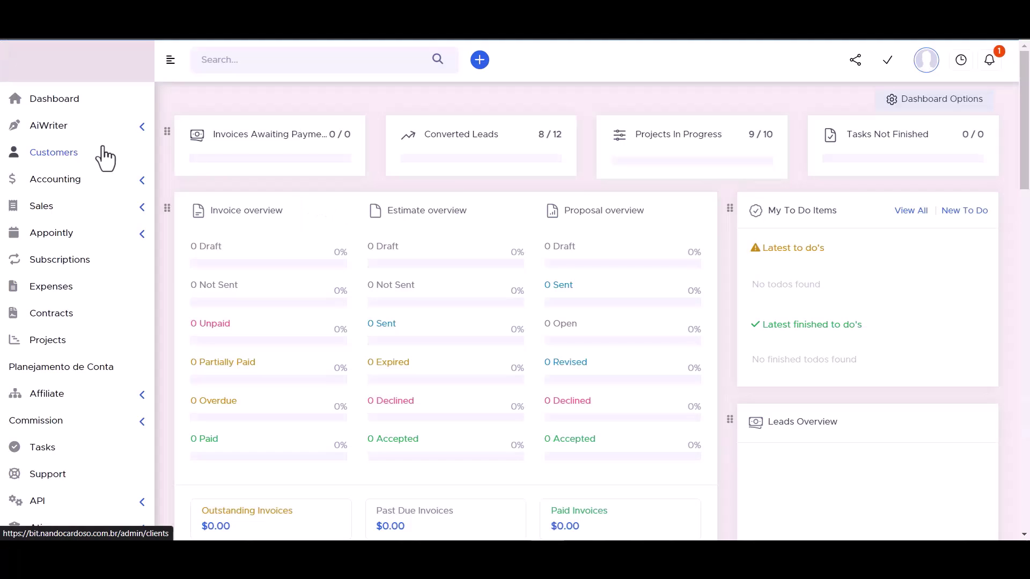
Step: Open the Bit Integrations customer's Contacts list from Customers to find the new contact
click(62, 150)
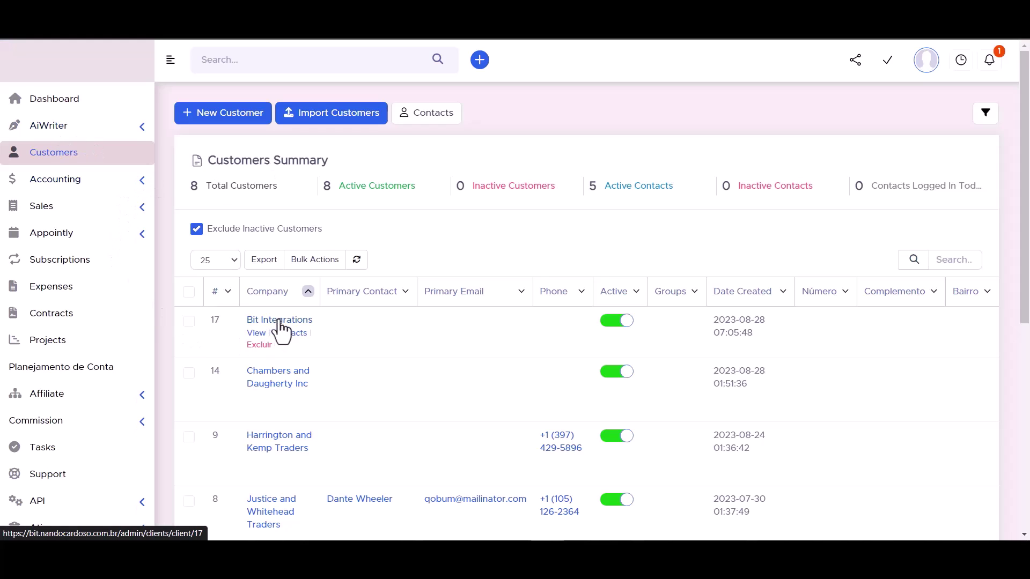
click(281, 322)
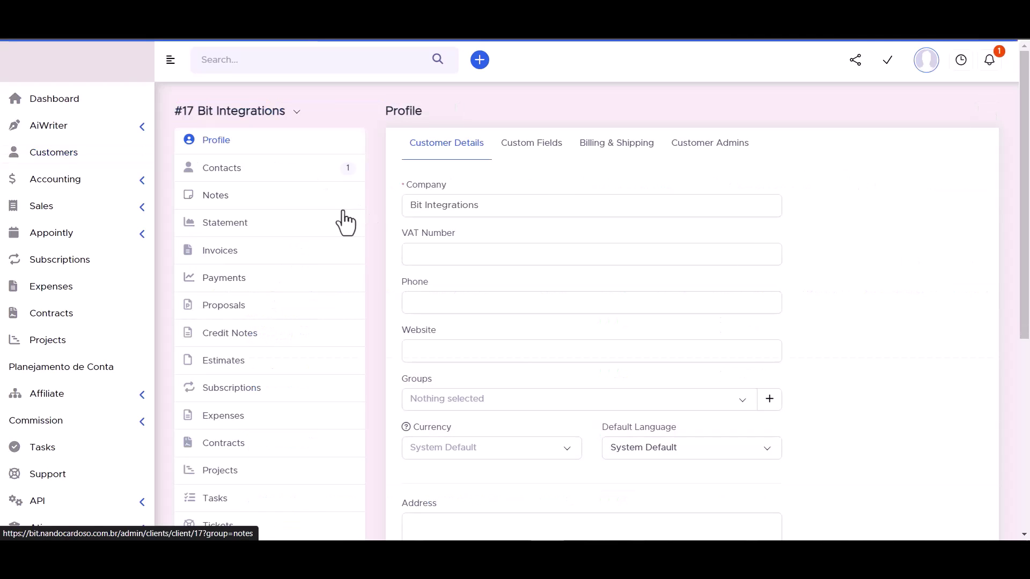
click(221, 171)
mouse_move(524, 250)
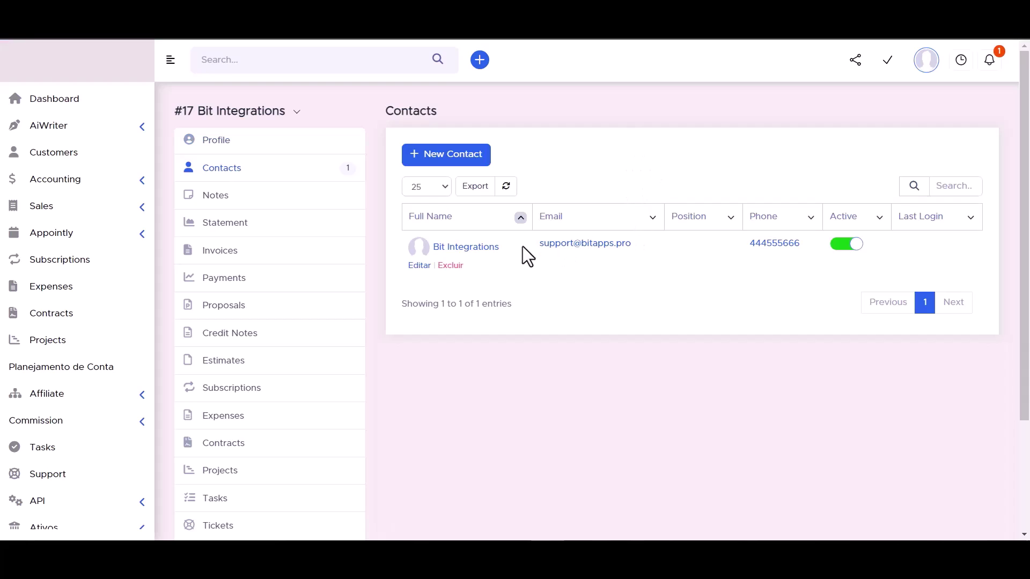